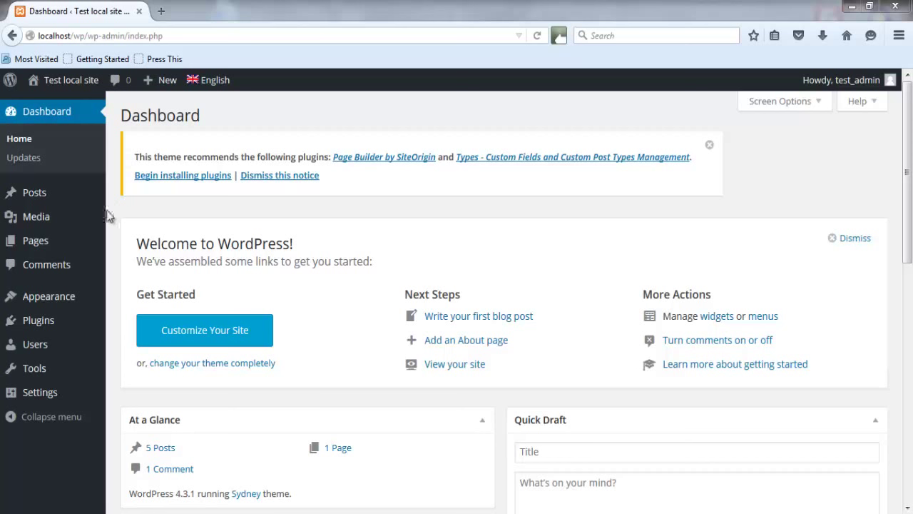
# Step: Install the WP Super Cache plugin from the featured plugins and activate it
pyautogui.moveTo(57, 321)
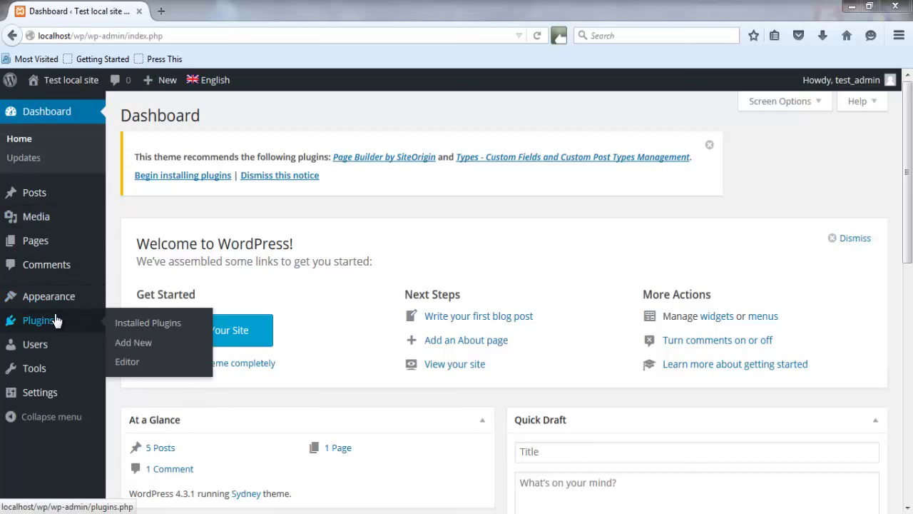
pyautogui.click(136, 344)
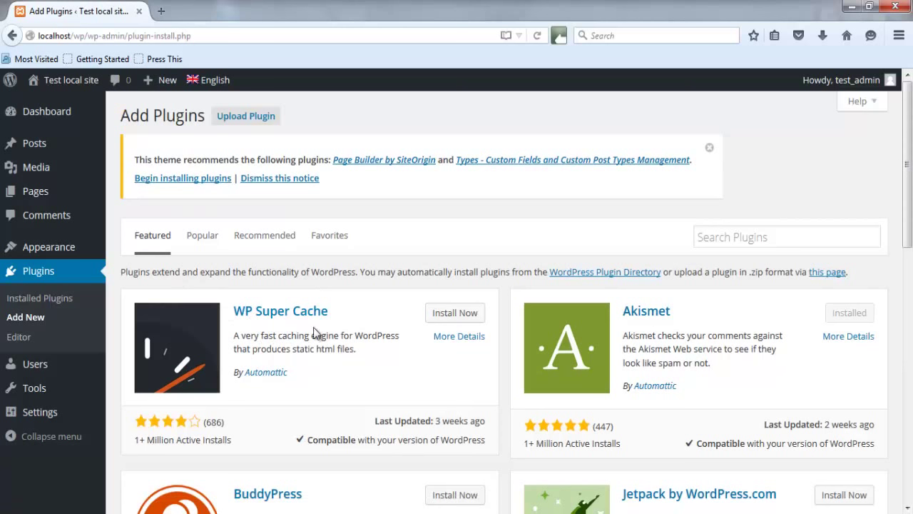
pyautogui.click(461, 316)
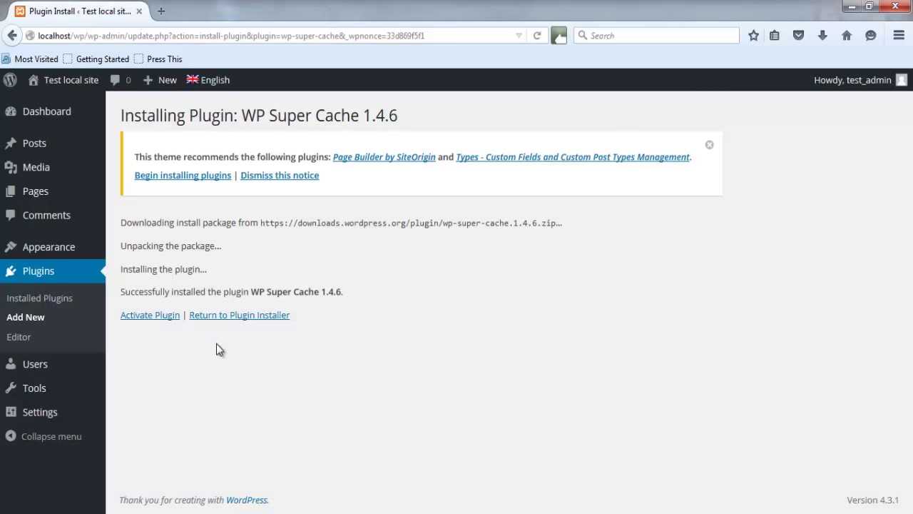
pyautogui.click(149, 319)
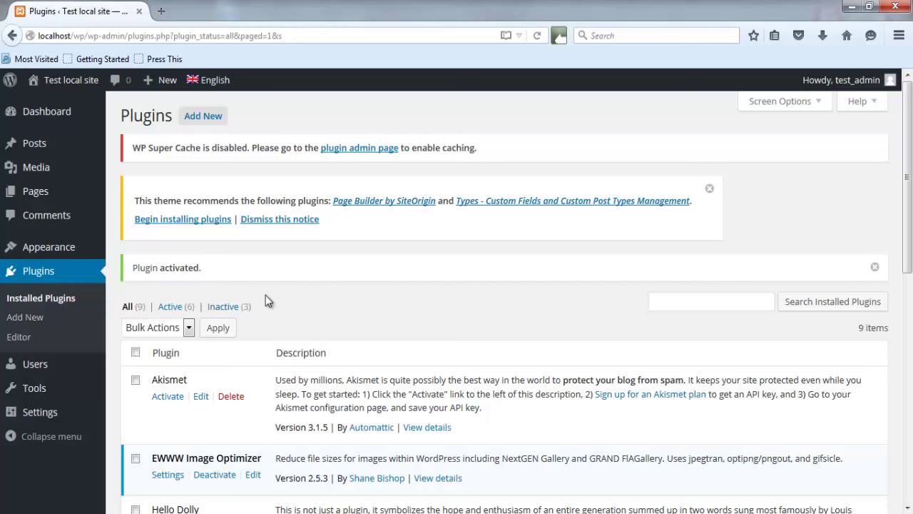
# Step: Open the WP Super Cache settings page and review its notices and caching options
pyautogui.scroll(-1, 265, 295)
pyautogui.moveTo(46, 417)
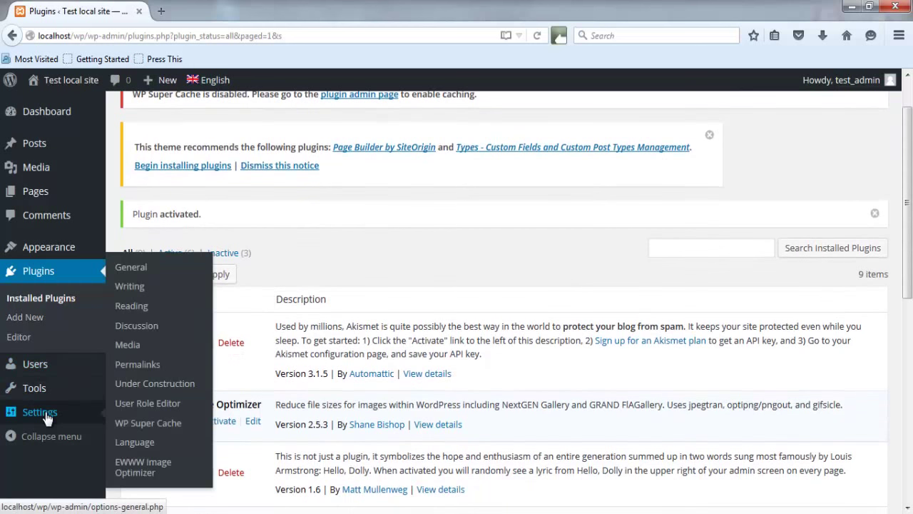
pyautogui.click(135, 428)
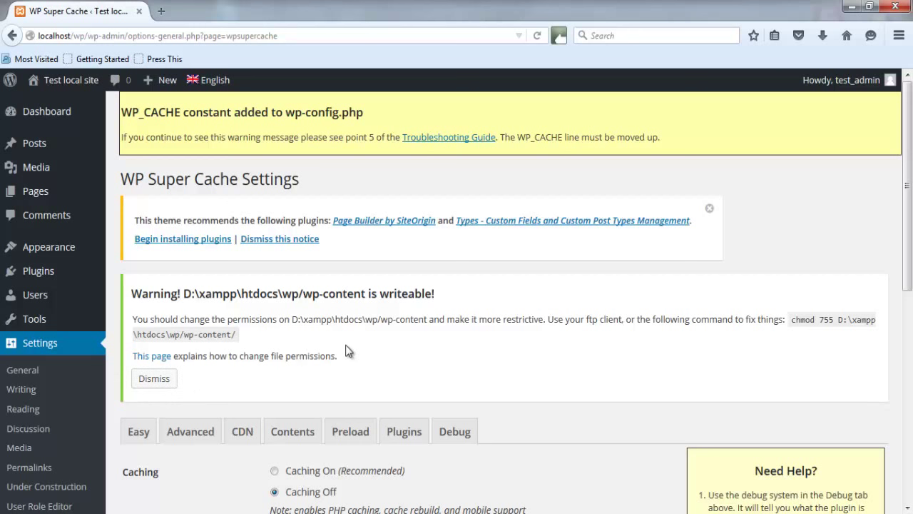
pyautogui.scroll(-5, 346, 348)
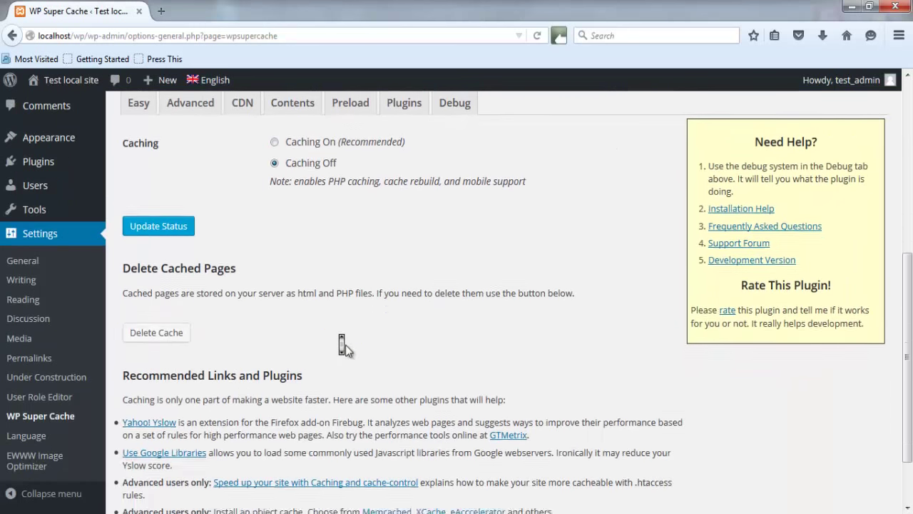
pyautogui.scroll(5, 346, 348)
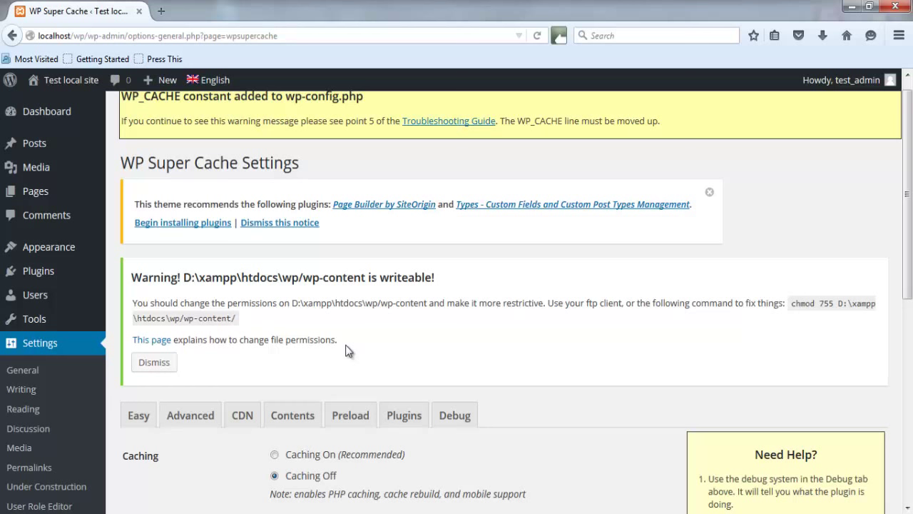
# Step: Switch to the XAMPP Control Panel and open Apache's httpd.conf configuration file
pyautogui.click(270, 513)
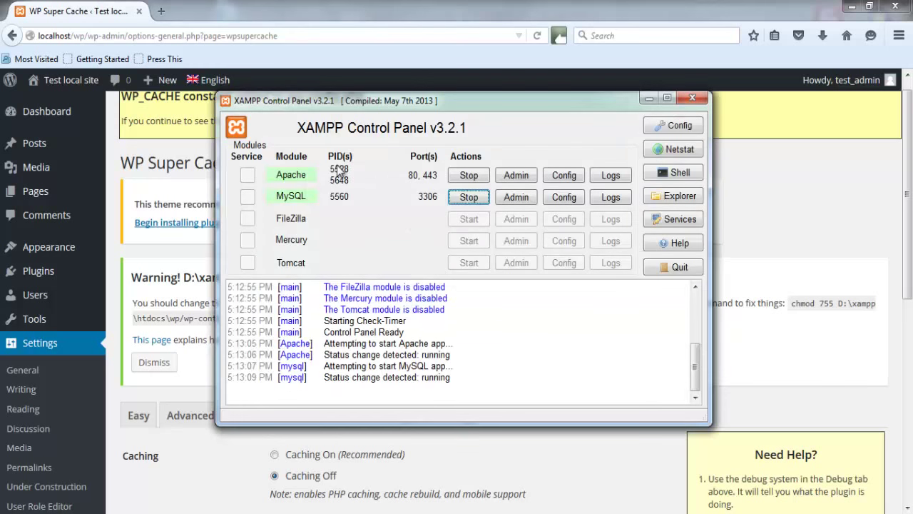
pyautogui.click(570, 174)
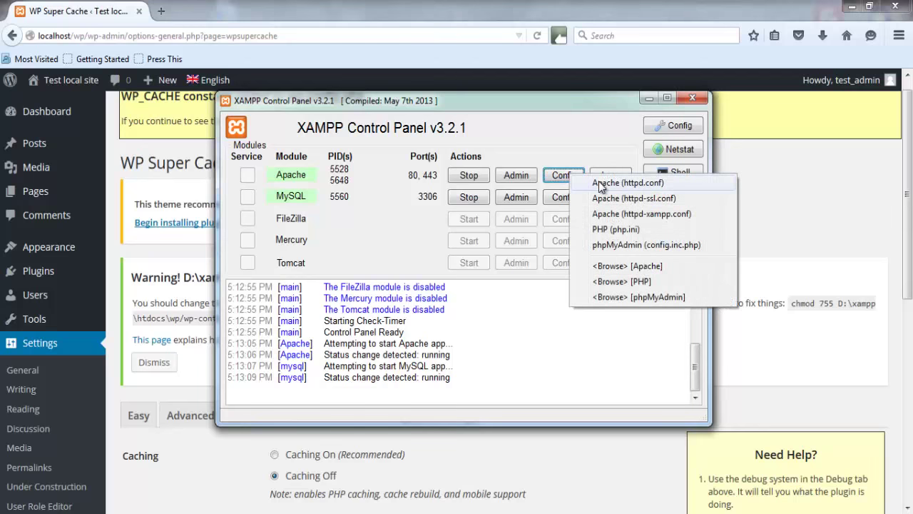
pyautogui.click(600, 182)
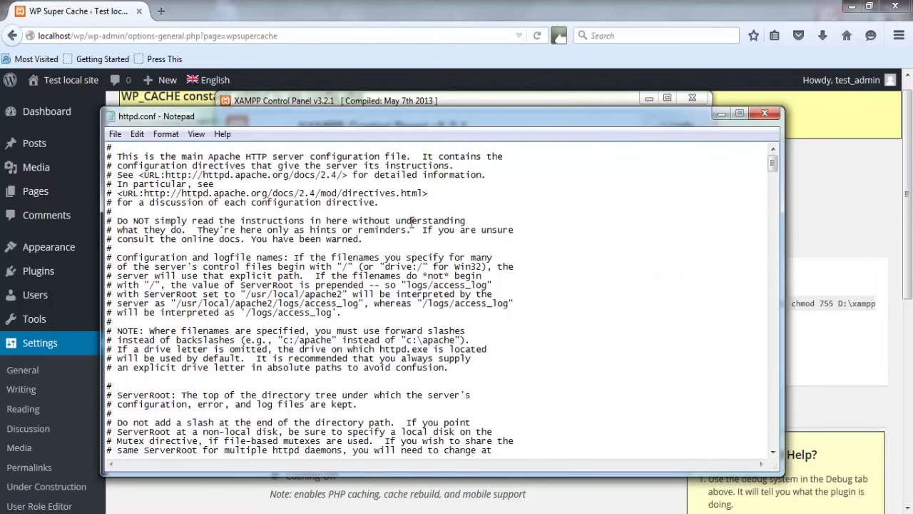
pyautogui.scroll(-10, 411, 222)
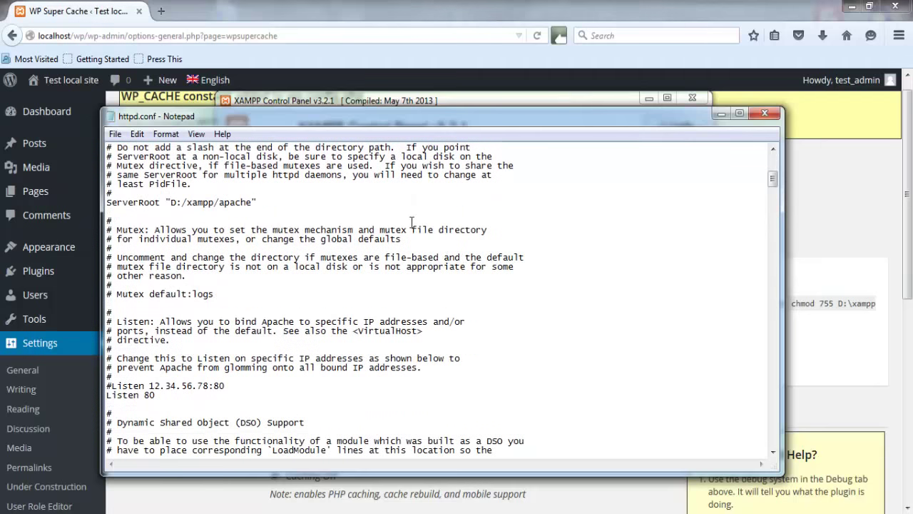
# Step: Find mod_expires in httpd.conf and uncomment the expires_module LoadModule line
pyautogui.hotkey('ctrl', 'f')
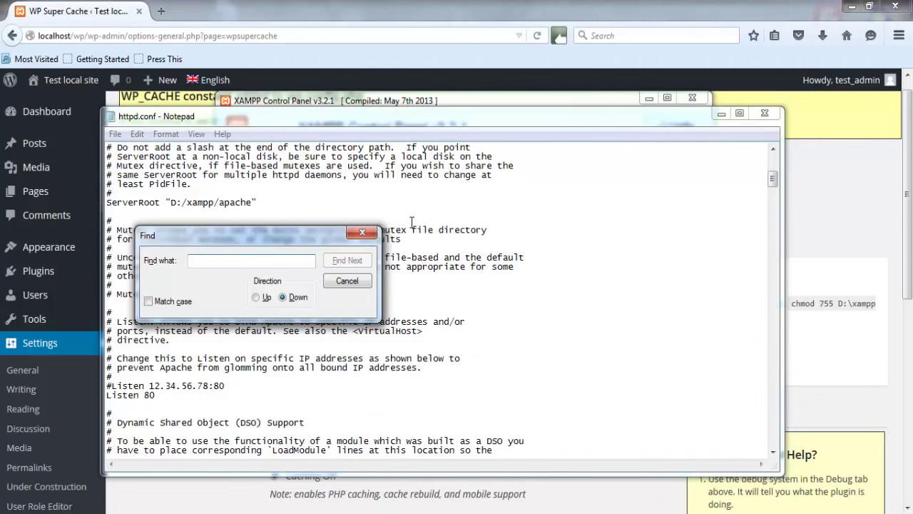
pyautogui.write('mod_expires')
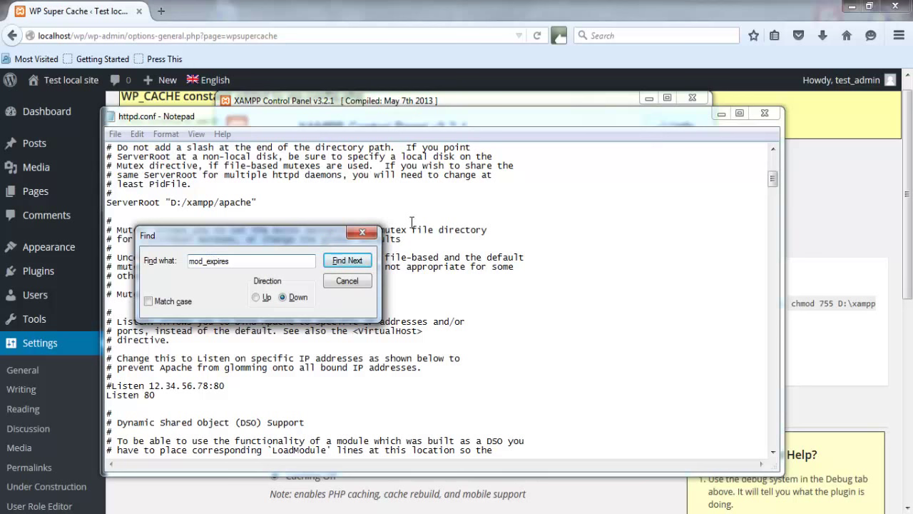
pyautogui.press('Return')
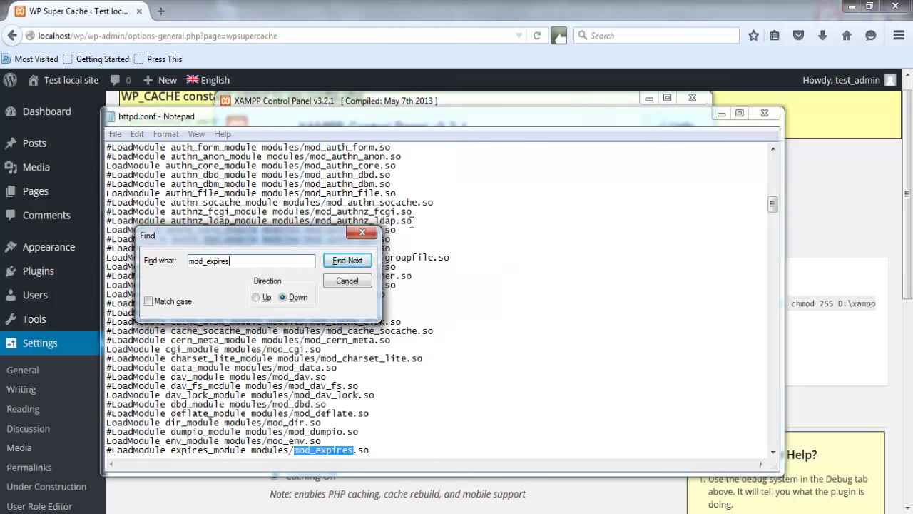
pyautogui.click(362, 233)
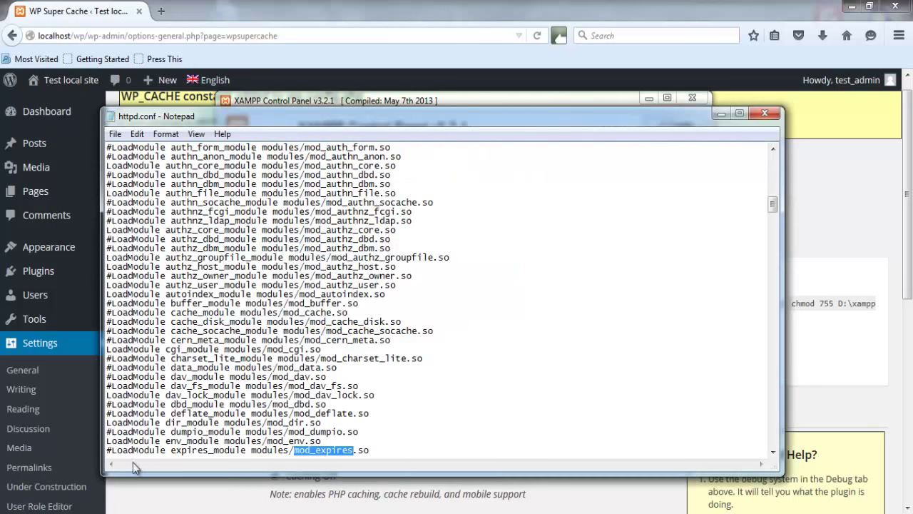
pyautogui.click(112, 449)
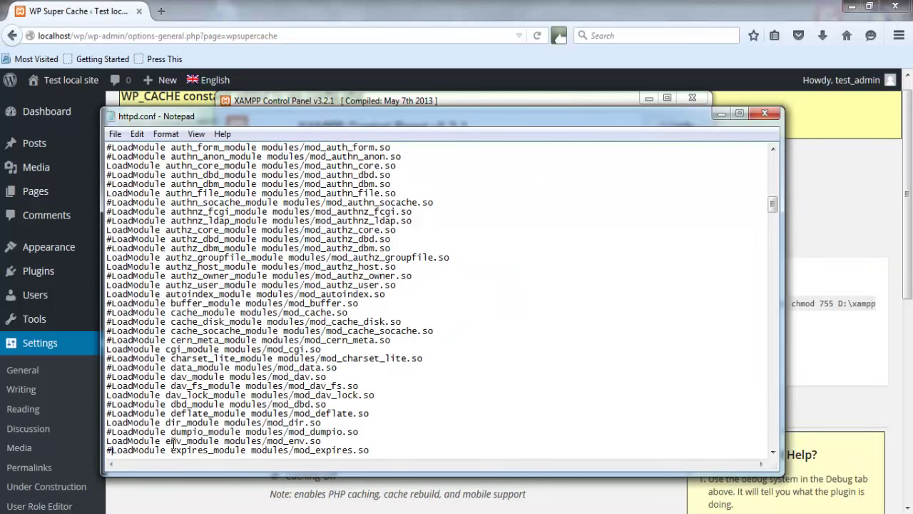
pyautogui.press('BackSpace')
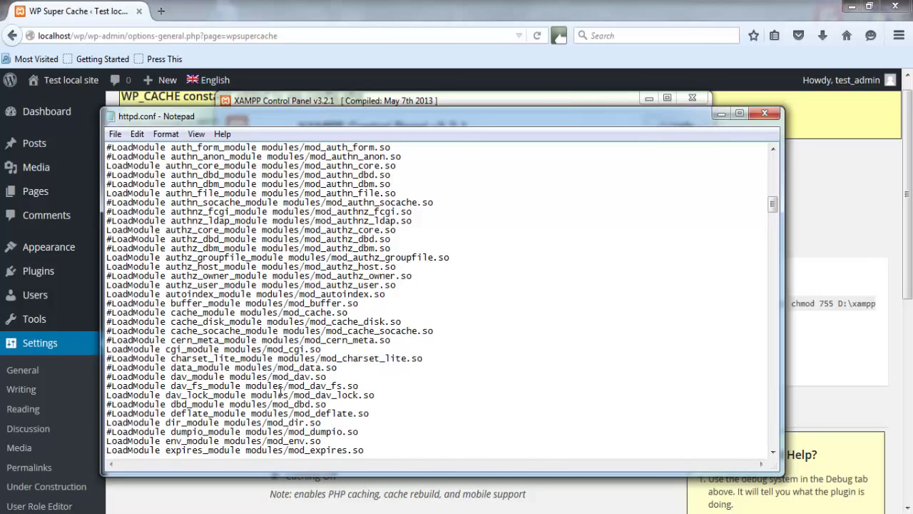
# Step: Search httpd.conf for "rewrite" to check the rewrite module's LoadModule line, and close the file
pyautogui.hotkey('ctrl', 'f')
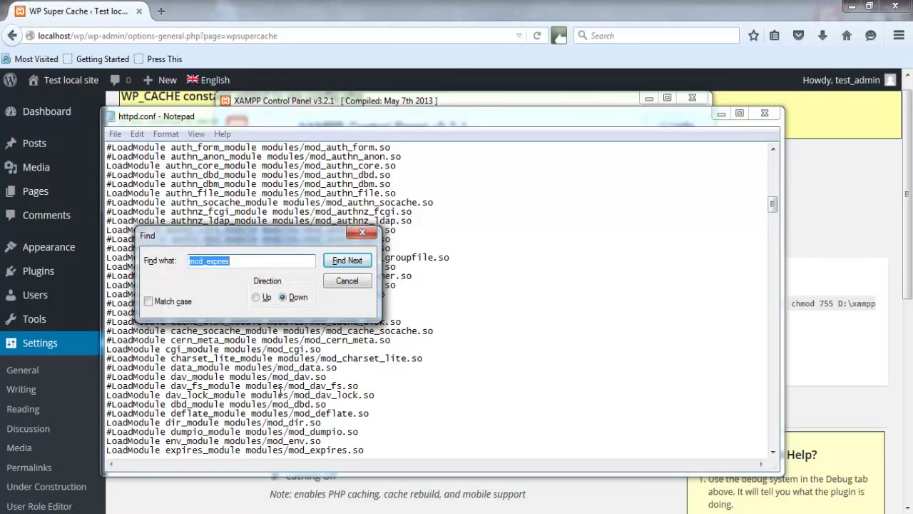
pyautogui.write('rewrite')
pyautogui.press('Return')
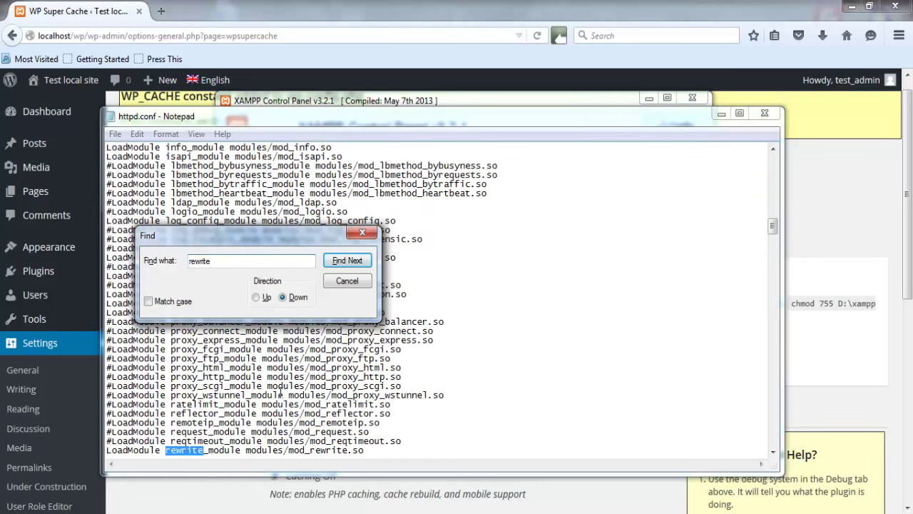
pyautogui.press('Escape')
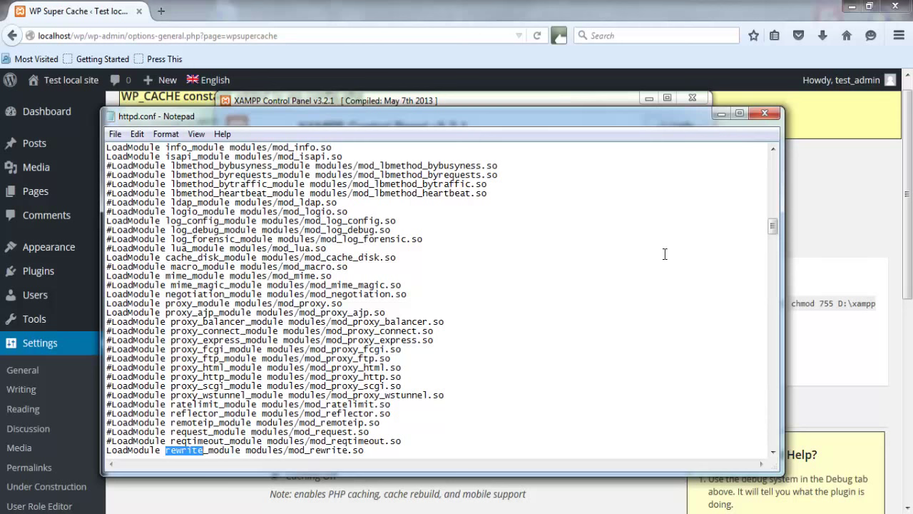
pyautogui.click(774, 116)
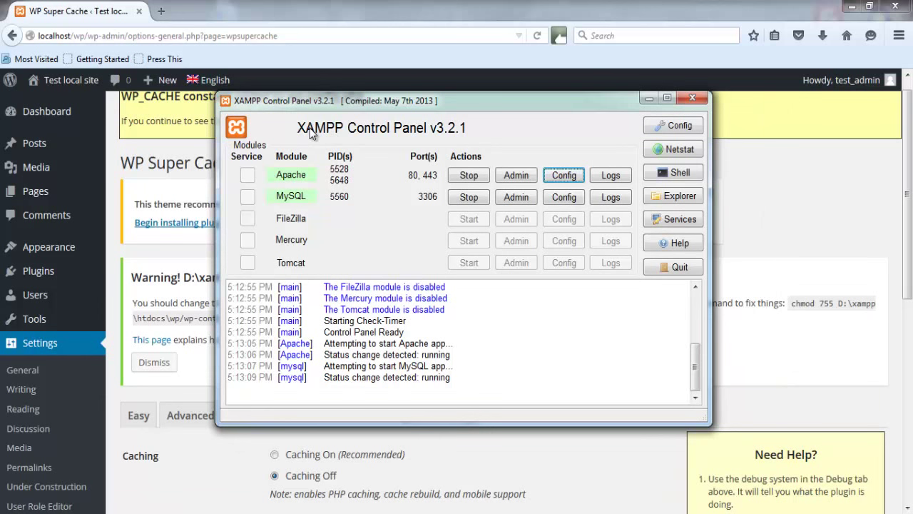
# Step: Stop and restart the Apache module, and minimize the XAMPP Control Panel
pyautogui.click(465, 176)
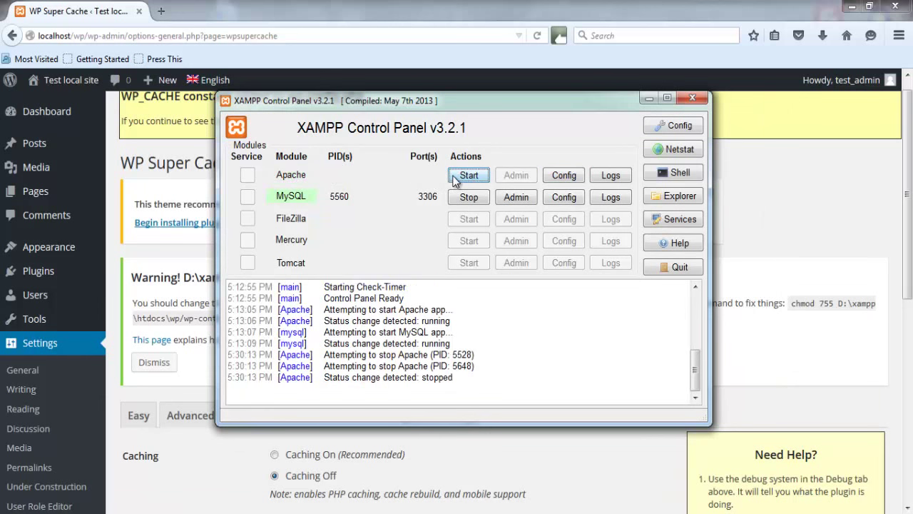
pyautogui.click(458, 178)
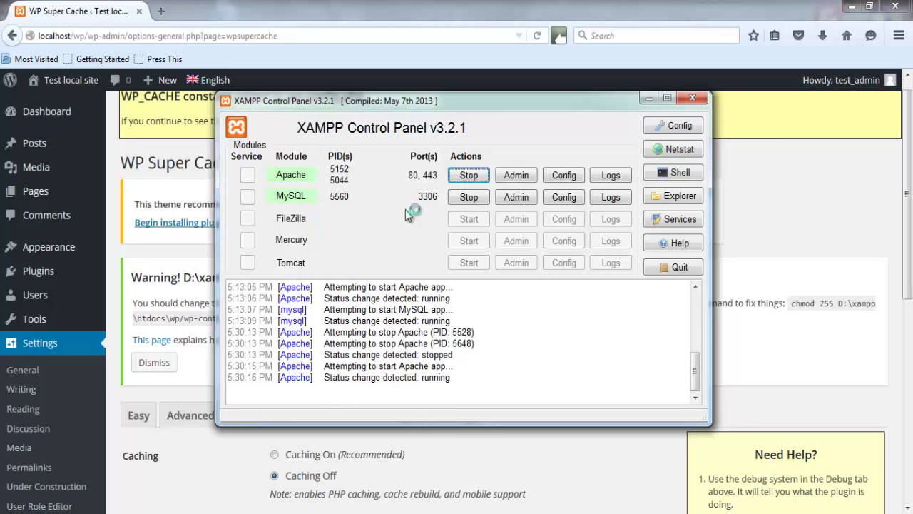
pyautogui.click(650, 99)
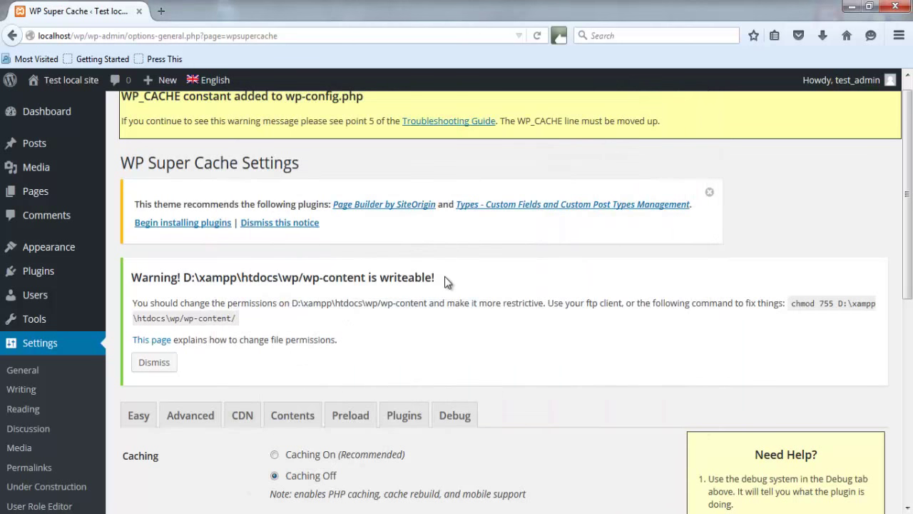
# Step: Reload the WP Super Cache settings page in the browser and read through its warnings
pyautogui.scroll(-2, 516, 257)
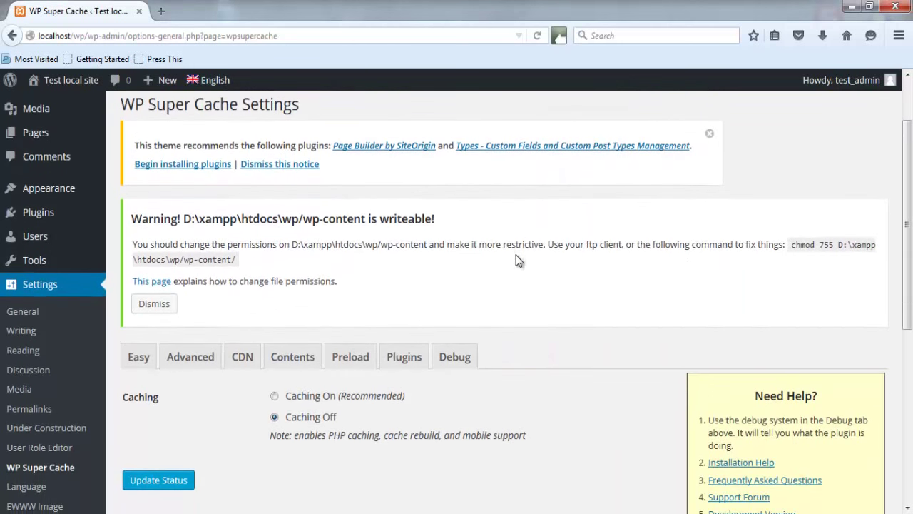
pyautogui.click(538, 35)
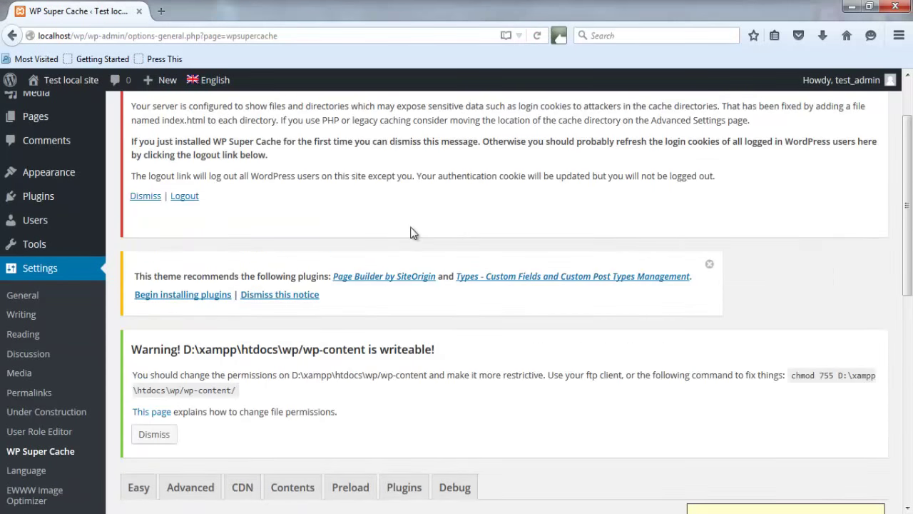
pyautogui.scroll(2, 410, 233)
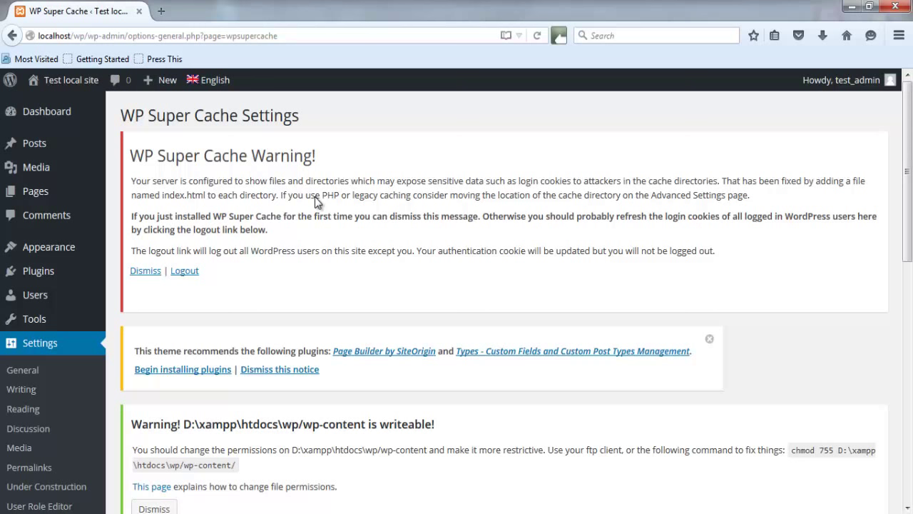
pyautogui.scroll(-2, 315, 202)
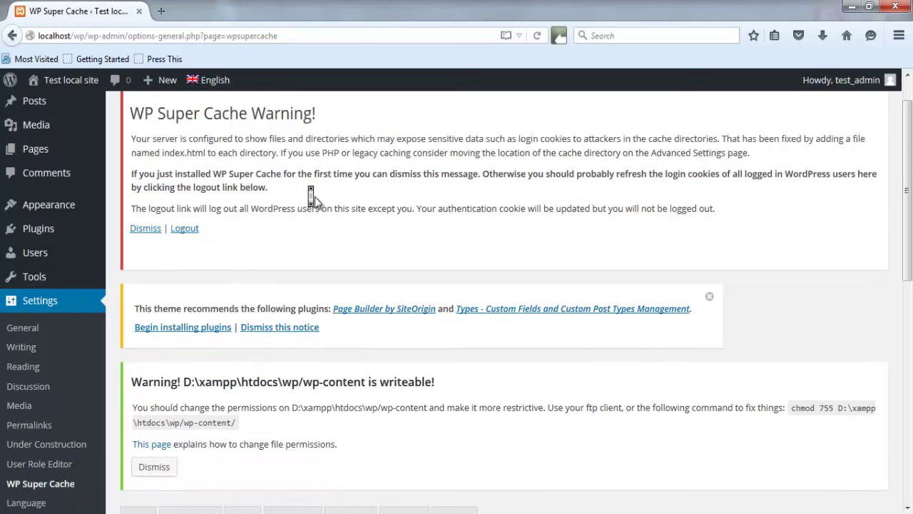
pyautogui.scroll(-3, 302, 202)
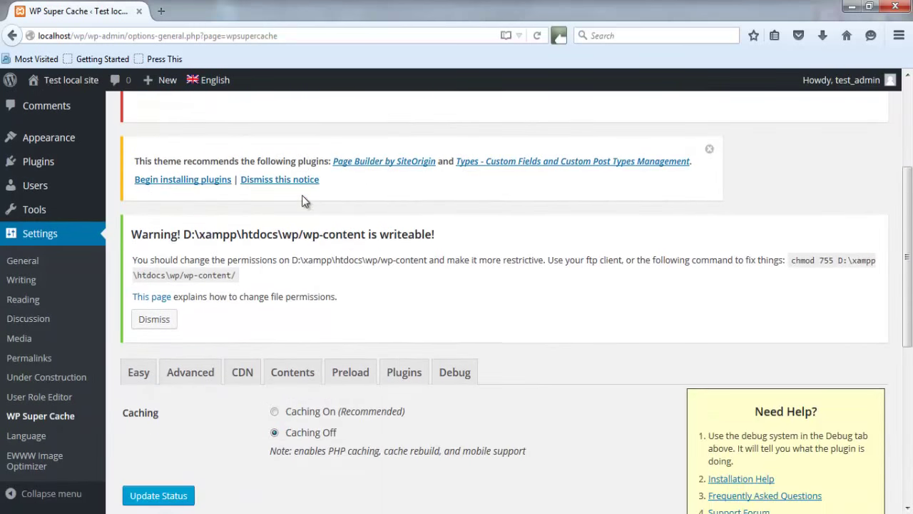
# Step: Set WP Super Cache to Caching On (Recommended) and update the status
pyautogui.scroll(-4, 328, 289)
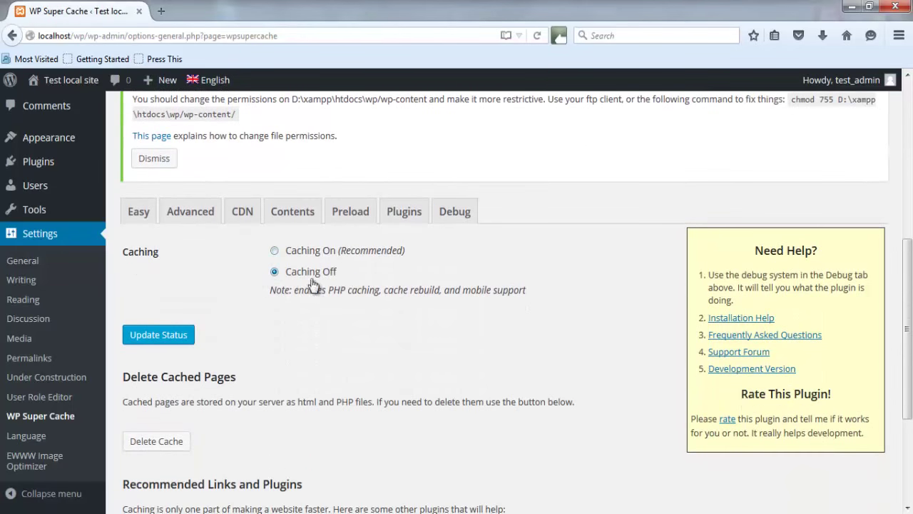
pyautogui.click(275, 251)
pyautogui.click(159, 335)
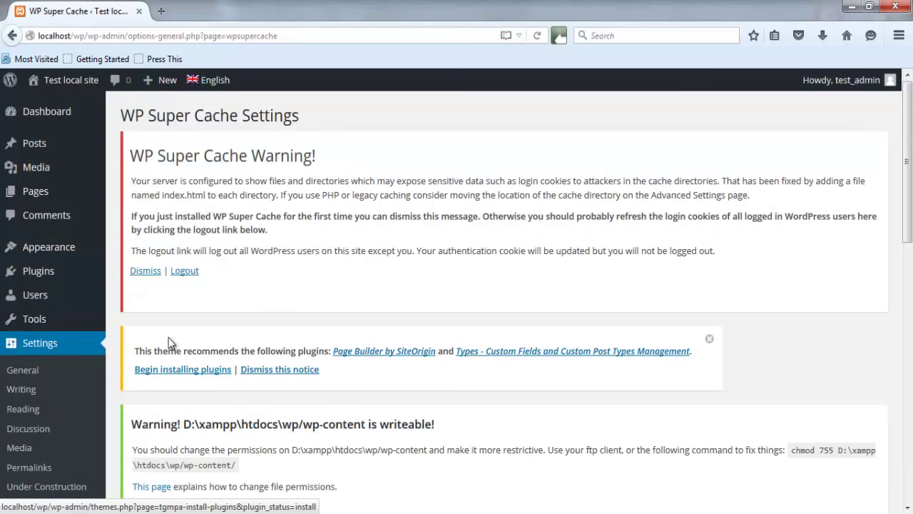
# Step: Dismiss the WP Super Cache warning and the writeable wp-content directory warning
pyautogui.scroll(-1, 171, 343)
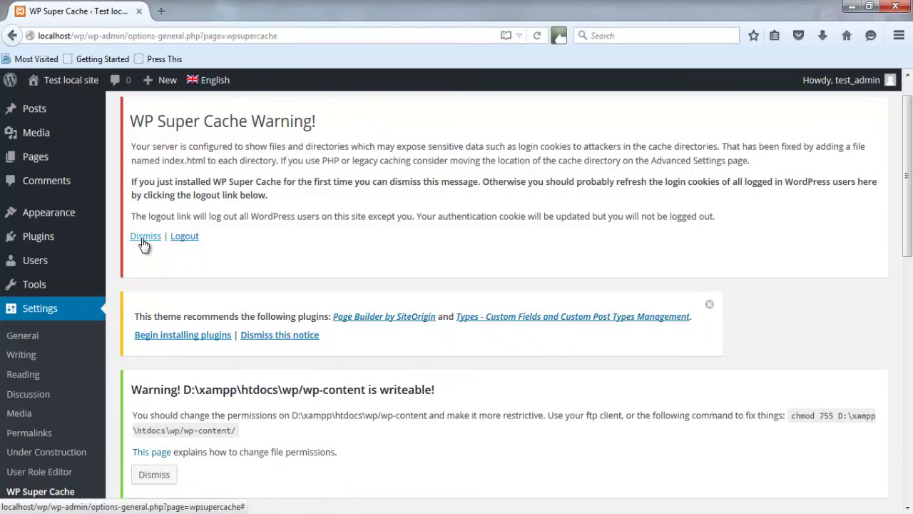
pyautogui.click(142, 241)
pyautogui.click(156, 314)
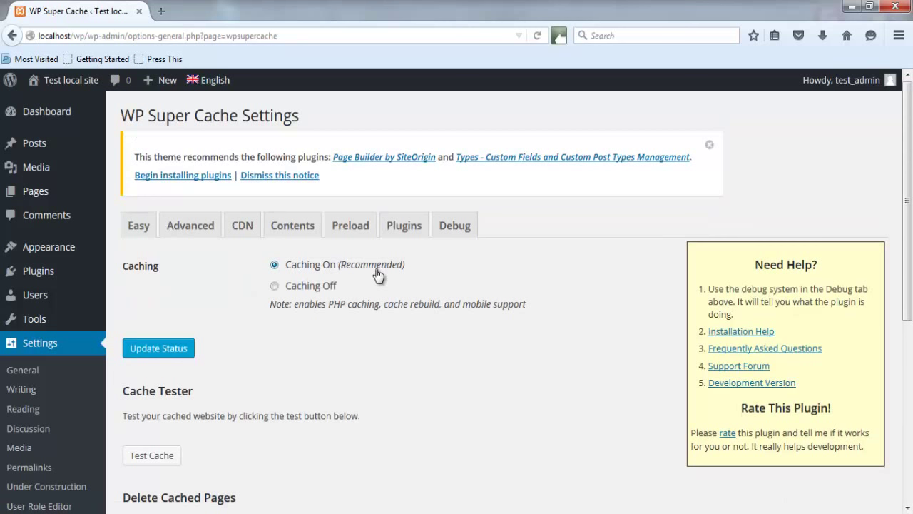
# Step: Open the Test local site front page in a new browser tab and switch to it
pyautogui.rightClick(77, 83)
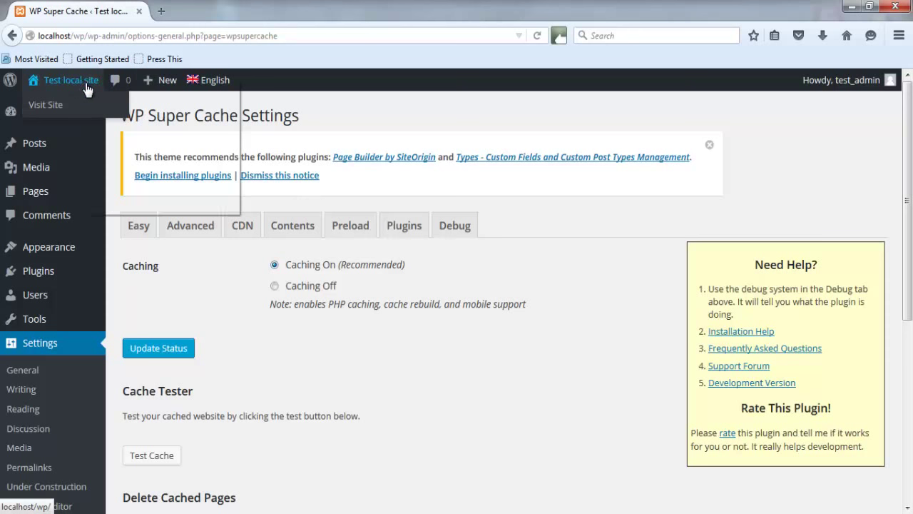
pyautogui.click(94, 32)
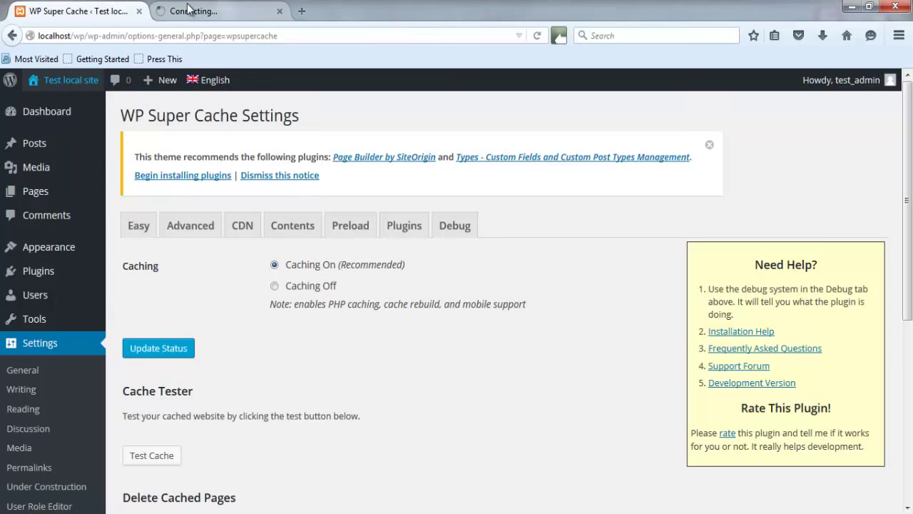
pyautogui.click(187, 10)
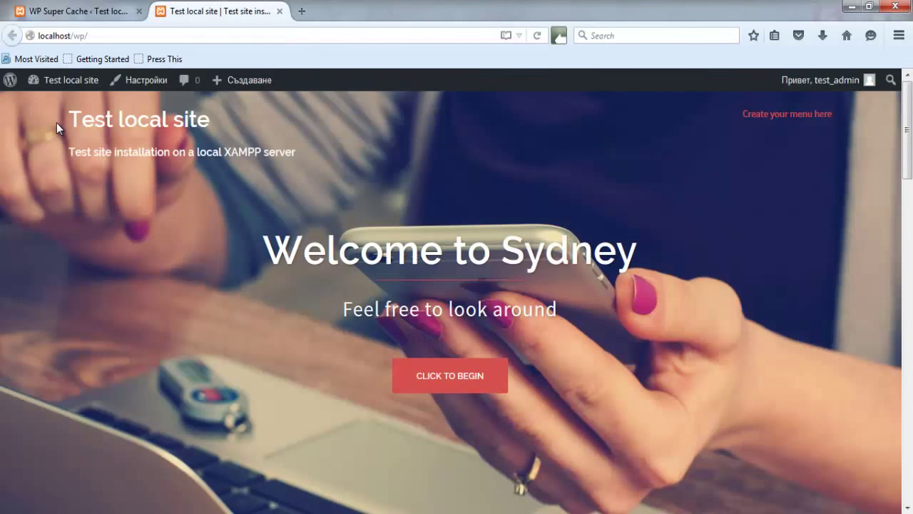
# Step: View the front page's source, examine the cache comments at its end, and close the source window and the site tab
pyautogui.rightClick(22, 168)
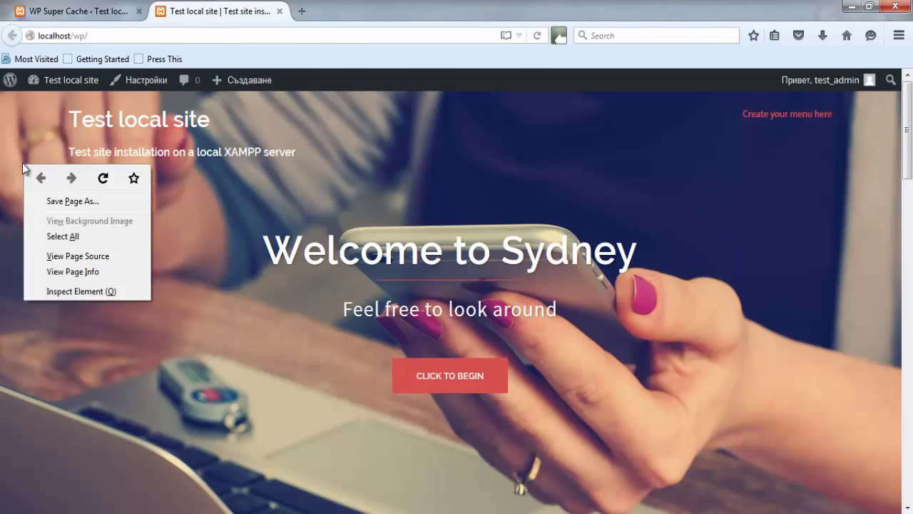
pyautogui.click(53, 258)
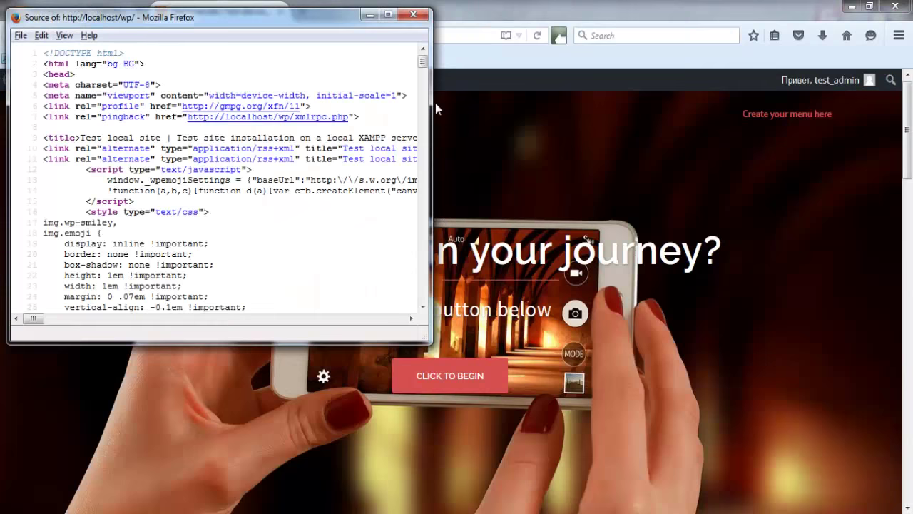
pyautogui.click(388, 14)
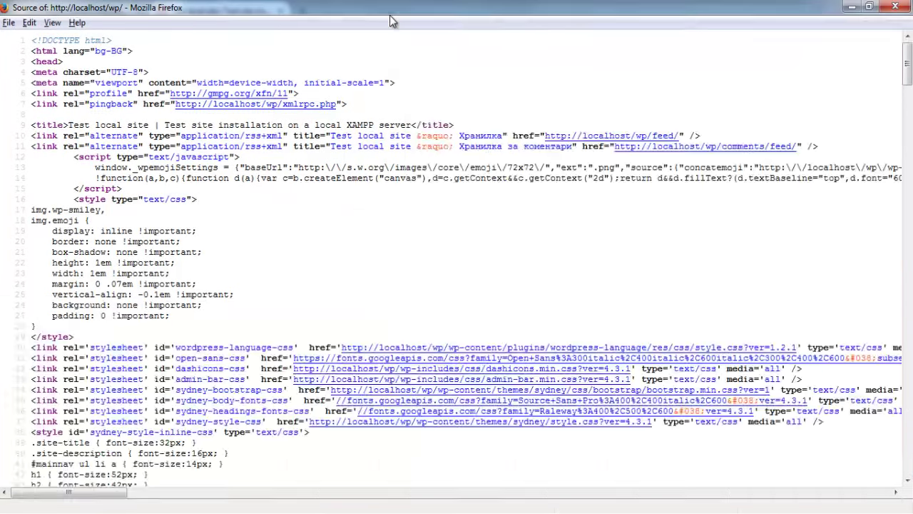
pyautogui.moveTo(907, 64); pyautogui.dragTo(911, 471)
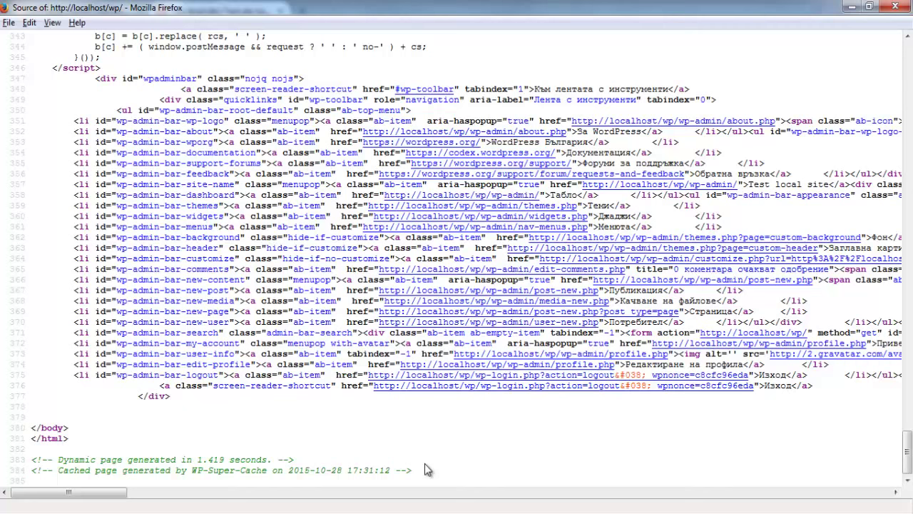
pyautogui.click(896, 7)
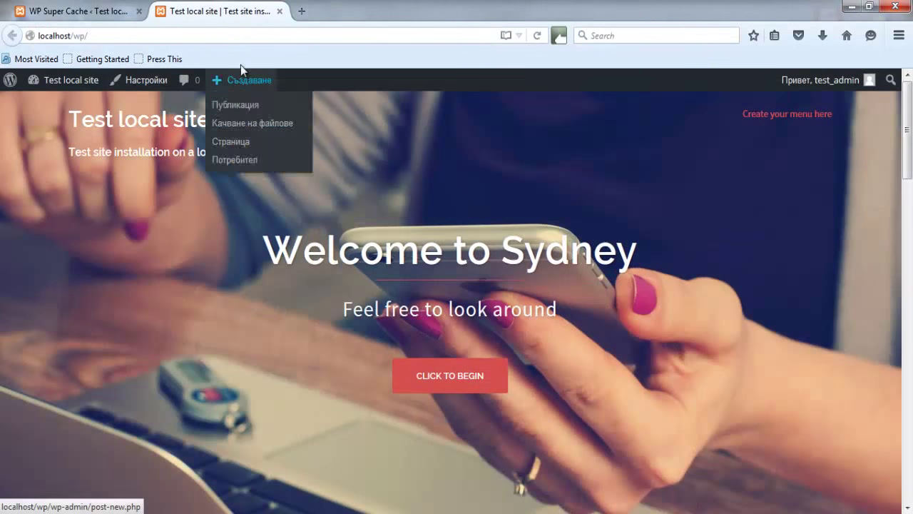
pyautogui.click(280, 11)
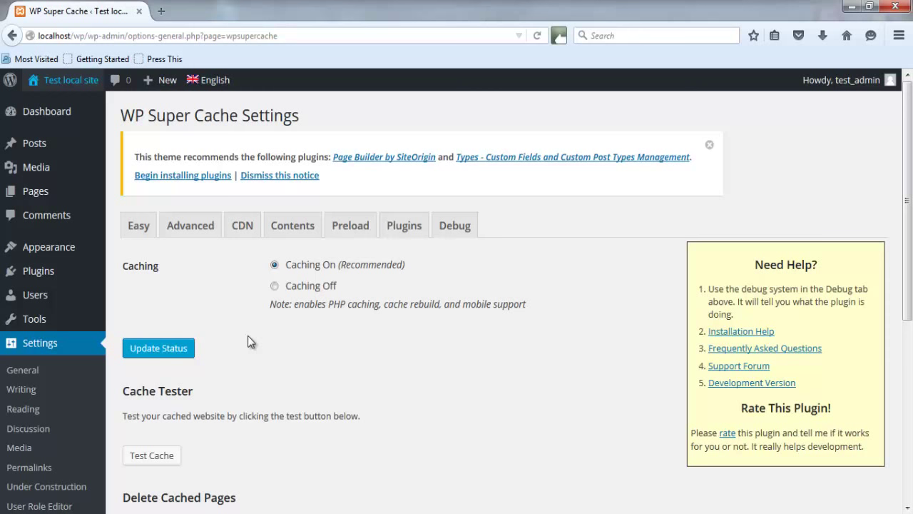
# Step: Run the WP Super Cache cache test and read through its results
pyautogui.scroll(-3, 248, 339)
pyautogui.scroll(-1, 248, 336)
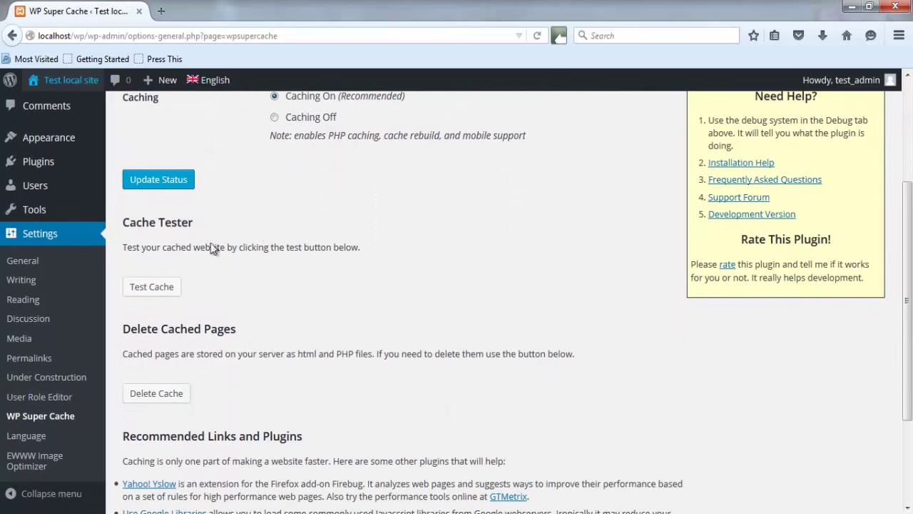
pyautogui.click(148, 294)
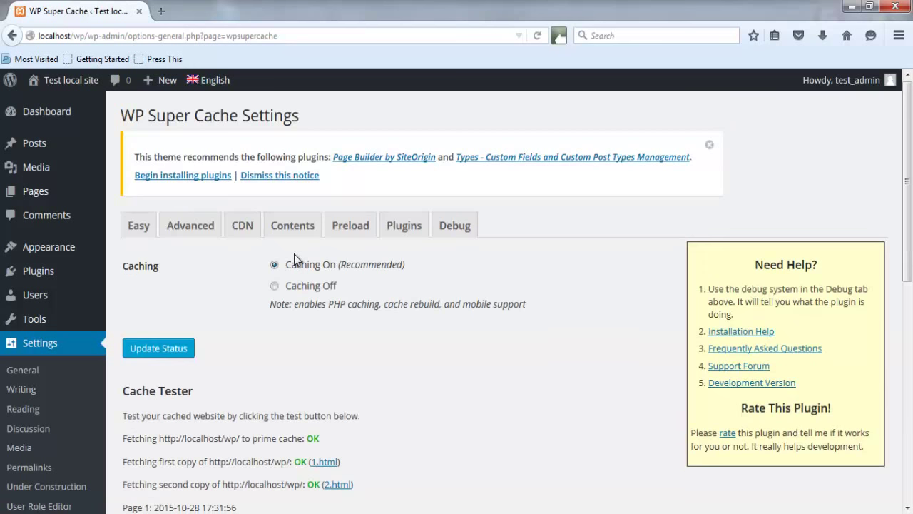
pyautogui.scroll(-2, 293, 255)
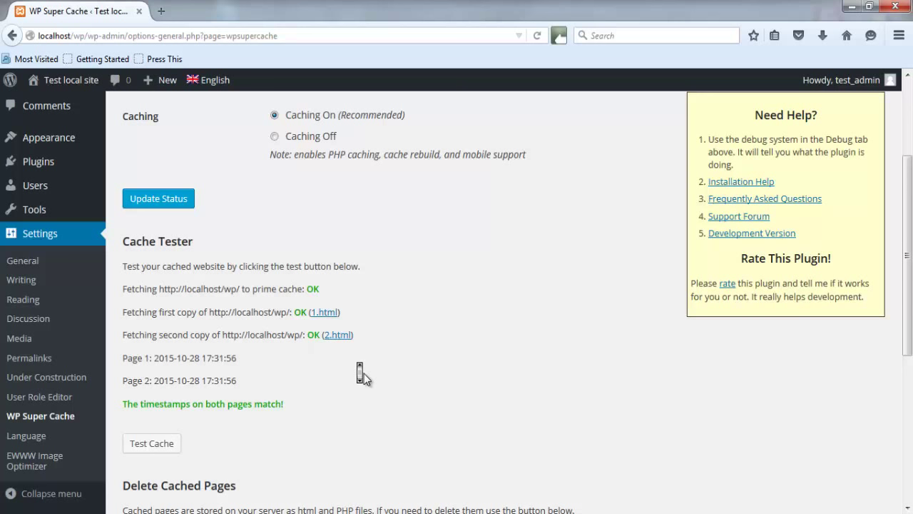
pyautogui.scroll(-3, 364, 373)
pyautogui.scroll(2, 364, 373)
pyautogui.scroll(3, 364, 378)
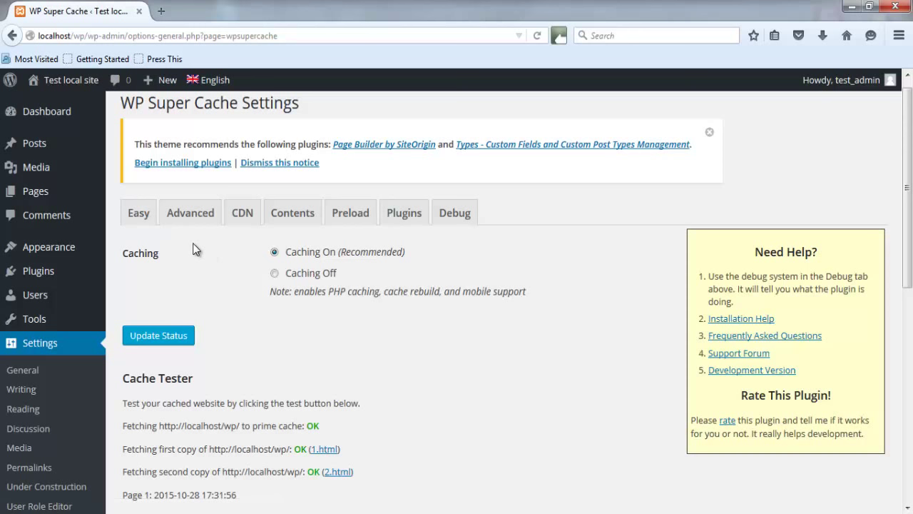
# Step: In the advanced caching settings, choose "Use mod_rewrite to serve cache files"
pyautogui.click(197, 218)
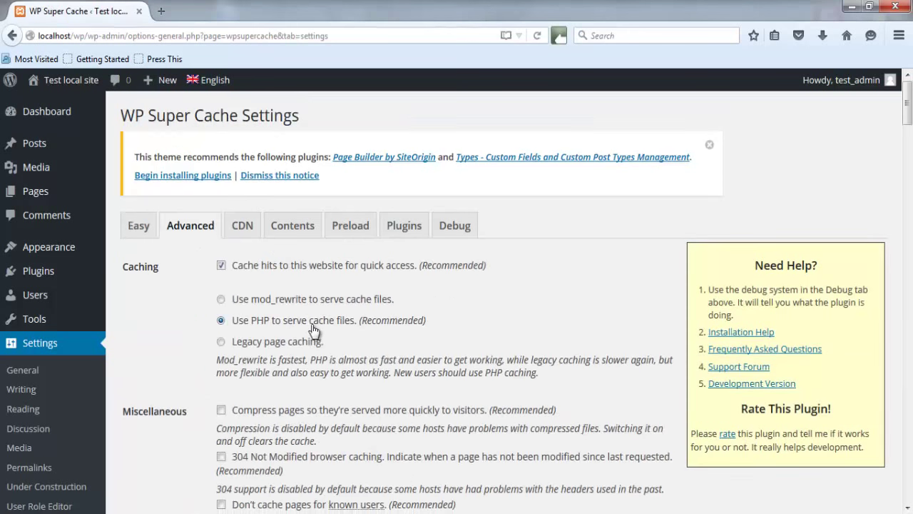
pyautogui.scroll(-1, 485, 284)
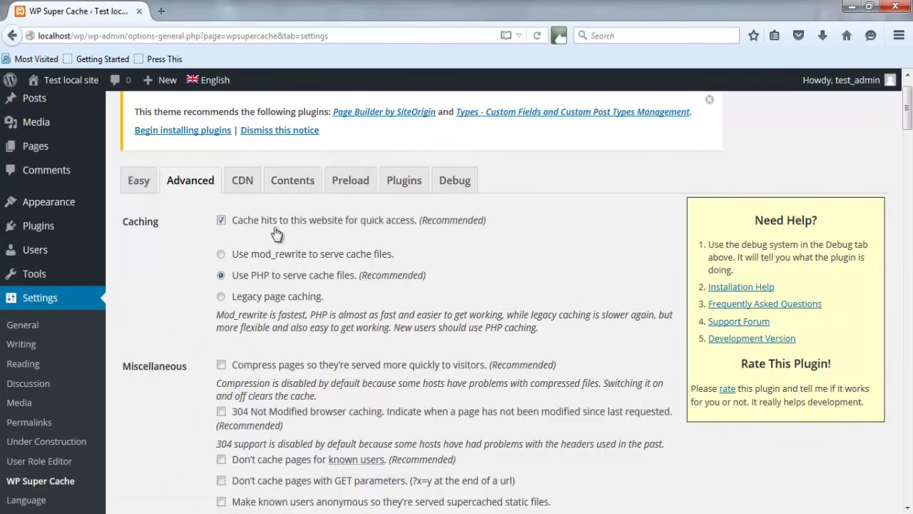
pyautogui.click(221, 257)
pyautogui.scroll(-1, 198, 277)
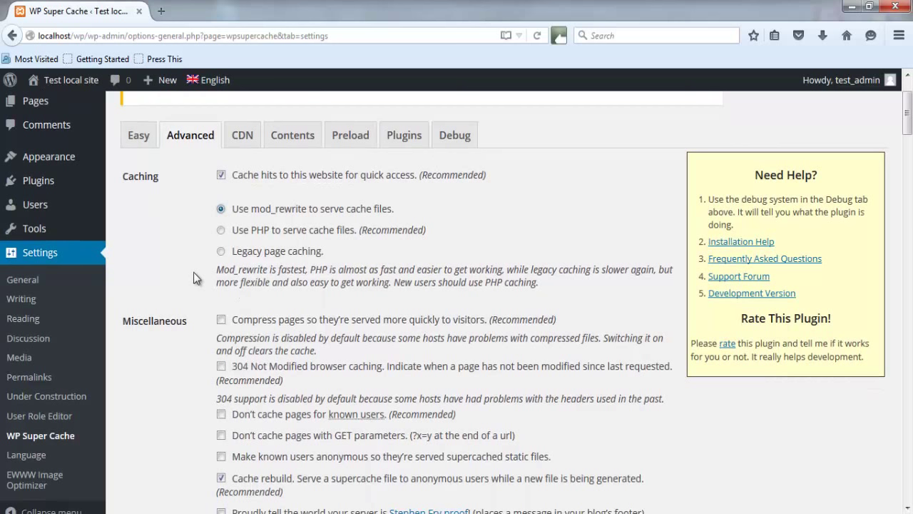
# Step: Enable "Don't cache pages for known users" under Miscellaneous and update the status of the advanced settings
pyautogui.scroll(-2, 193, 272)
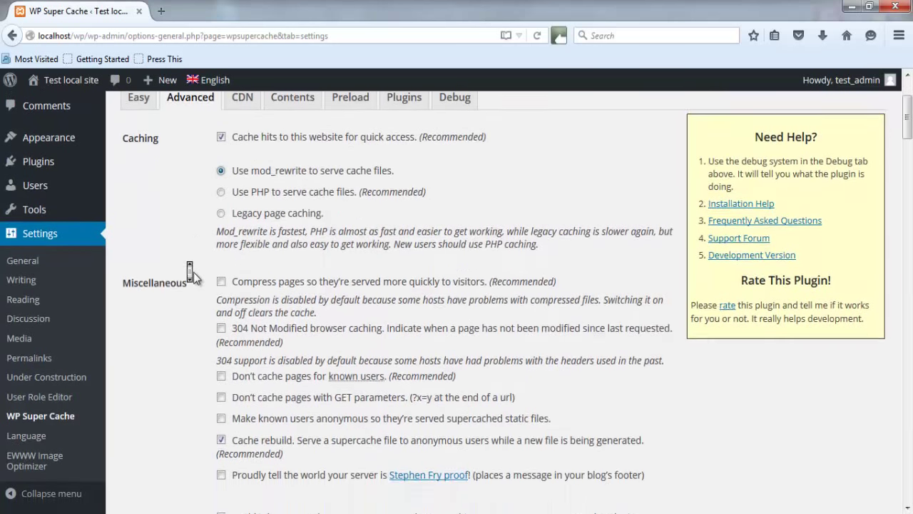
pyautogui.click(222, 309)
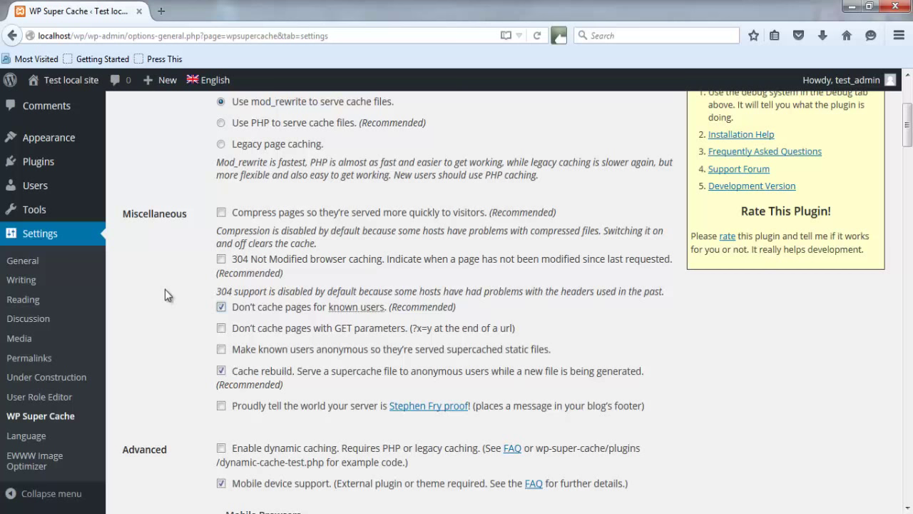
pyautogui.scroll(-1, 165, 289)
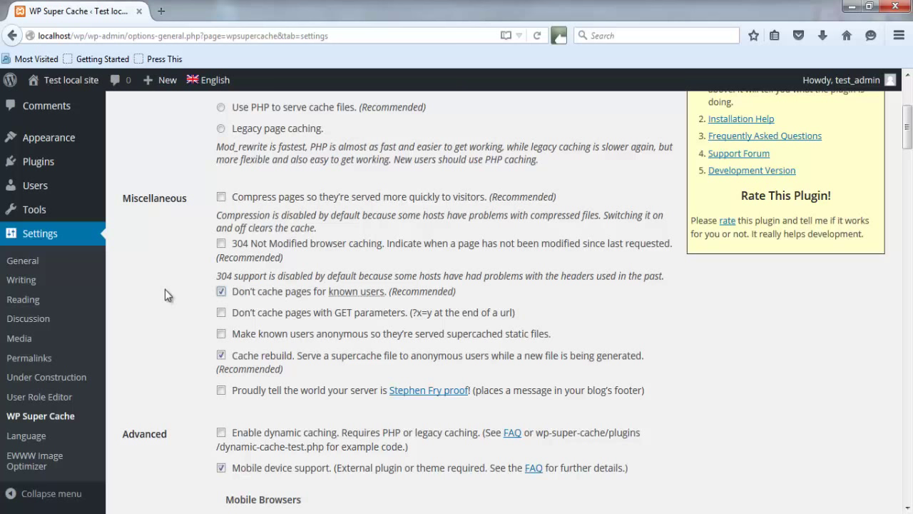
pyautogui.scroll(-1, 165, 289)
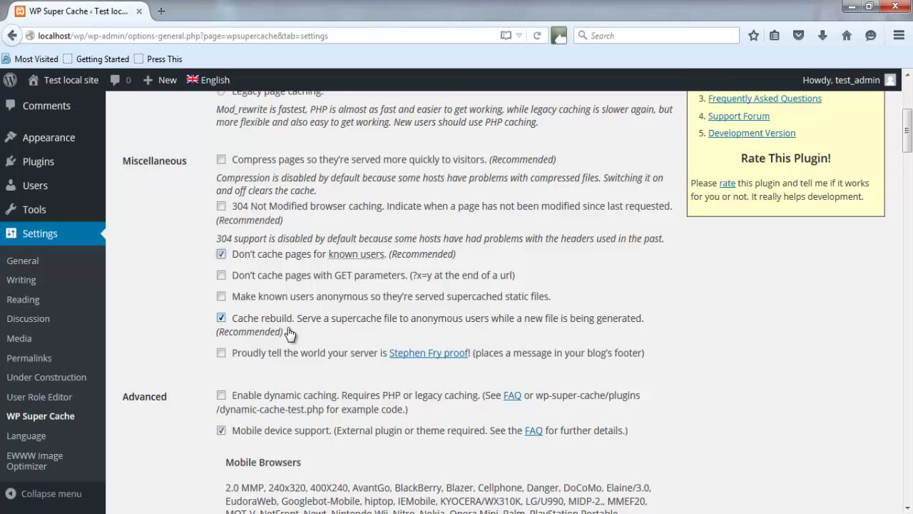
pyautogui.scroll(-1, 178, 327)
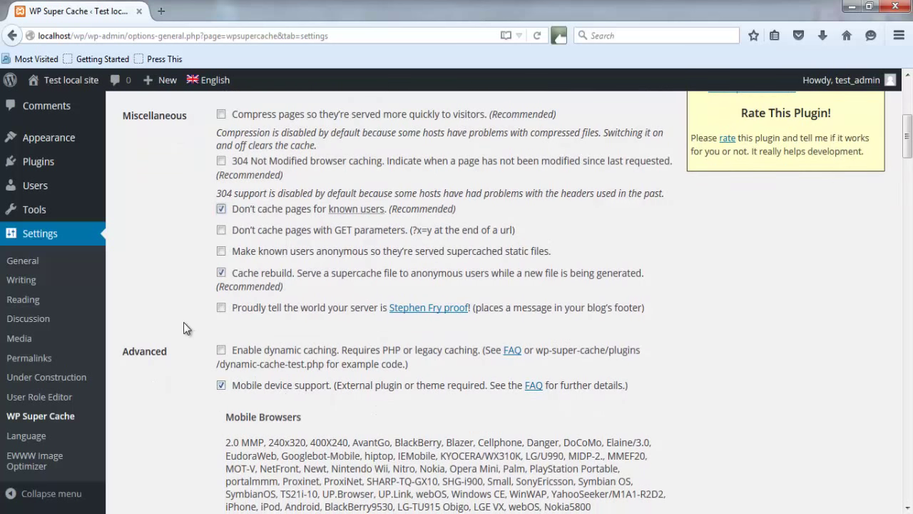
pyautogui.scroll(-4, 182, 326)
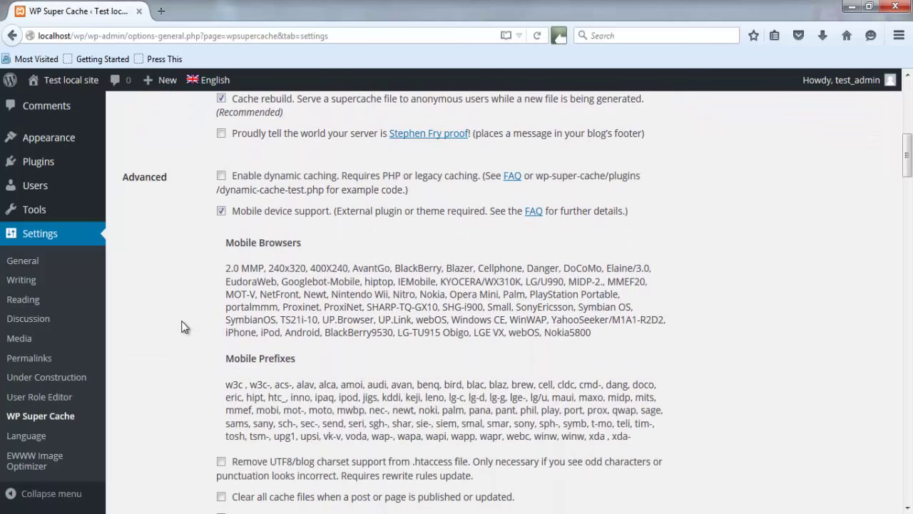
pyautogui.scroll(-13, 182, 327)
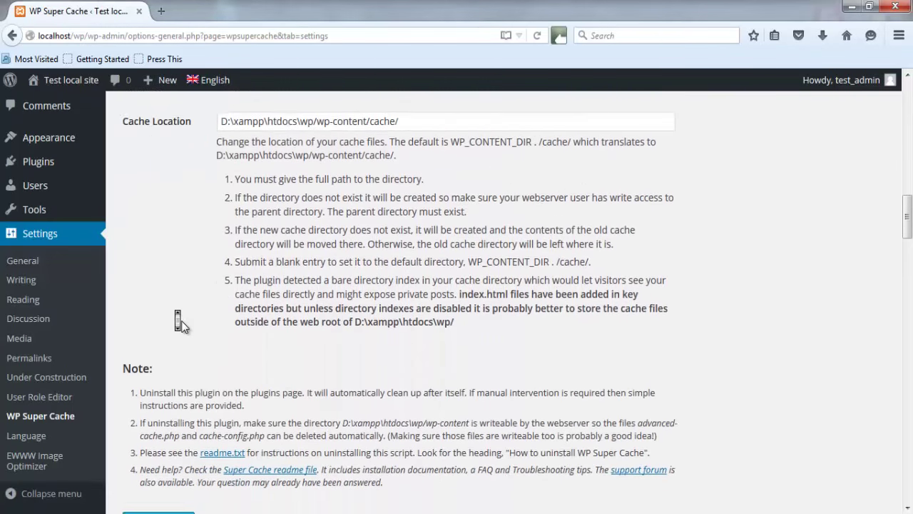
pyautogui.scroll(-5, 183, 327)
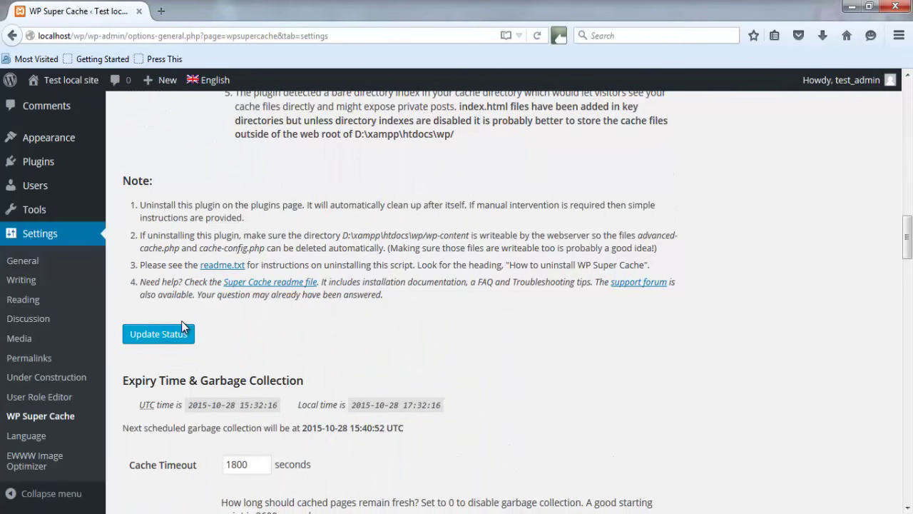
pyautogui.click(174, 336)
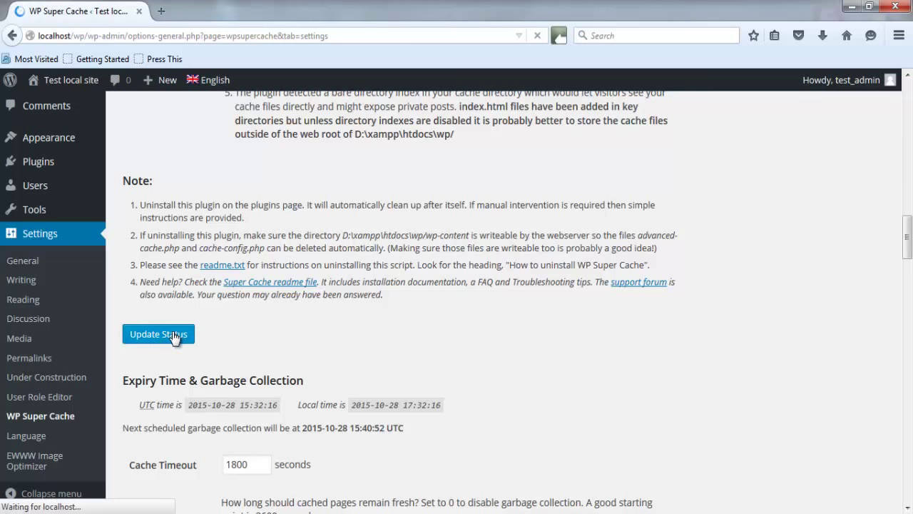
# Step: Read the notice about the rewrite rules and update the Mod_Rewrite rules in the advanced settings
pyautogui.scroll(-4, 214, 336)
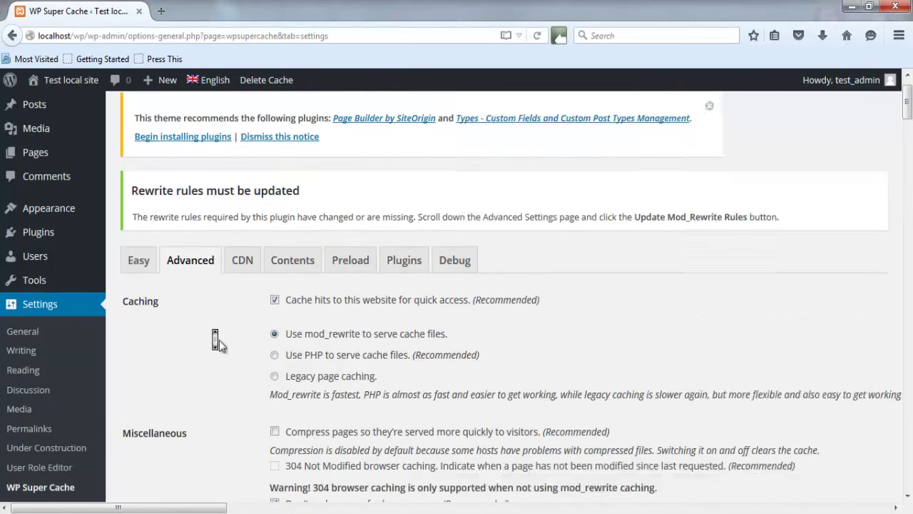
pyautogui.scroll(4, 219, 340)
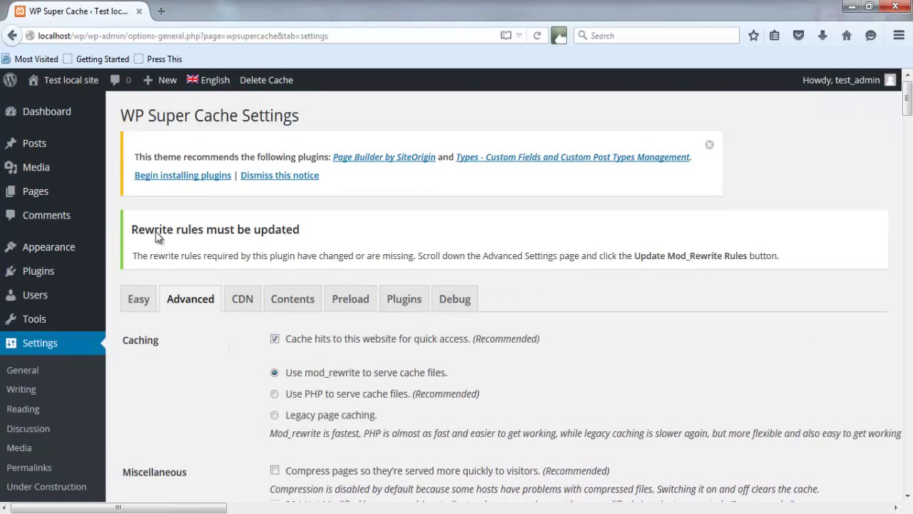
pyautogui.scroll(-3, 210, 422)
pyautogui.middleClick(210, 417)
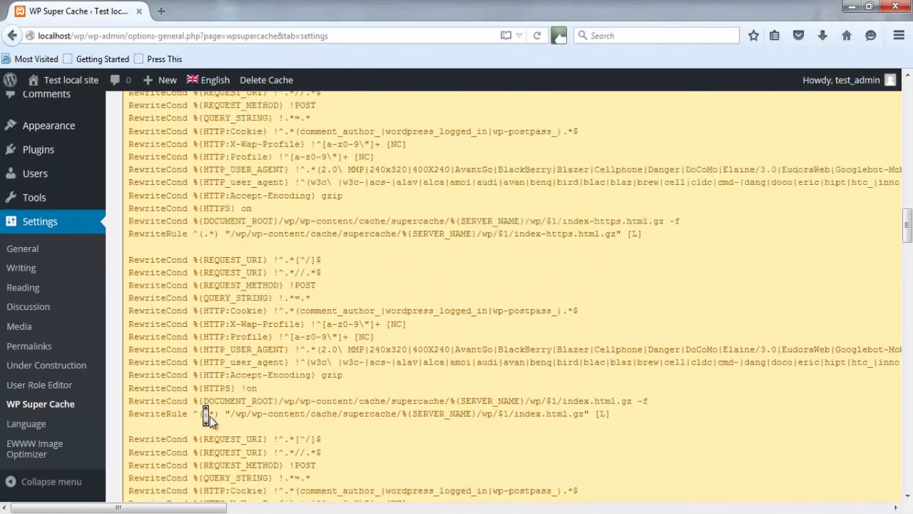
pyautogui.middleClick(209, 416)
pyautogui.scroll(-10, 209, 416)
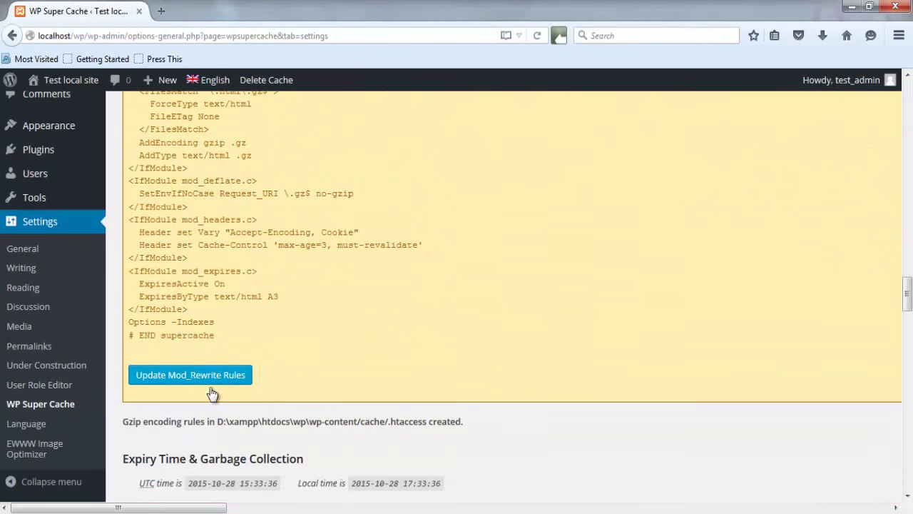
pyautogui.click(174, 376)
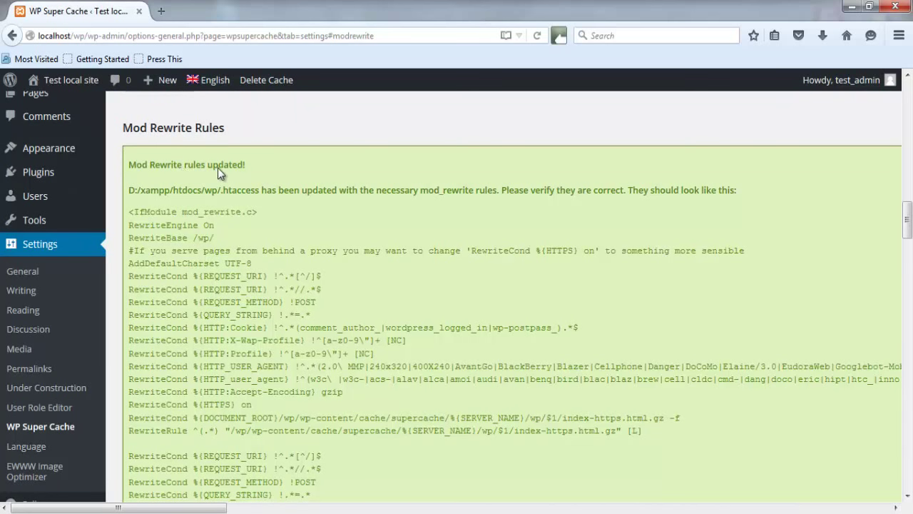
# Step: Examine the updated rewrite rules, the expiry and garbage collection settings, and the caching, miscellaneous and advanced options
pyautogui.scroll(-10, 245, 168)
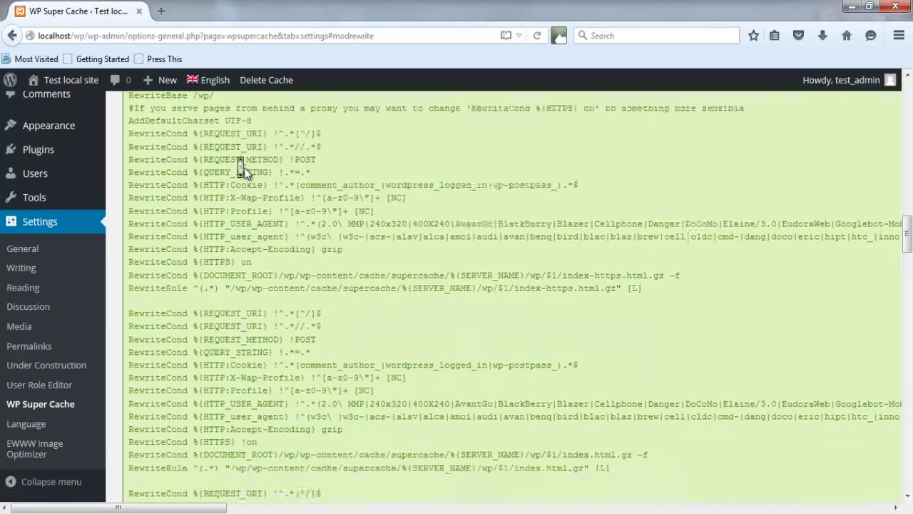
pyautogui.scroll(-3, 245, 168)
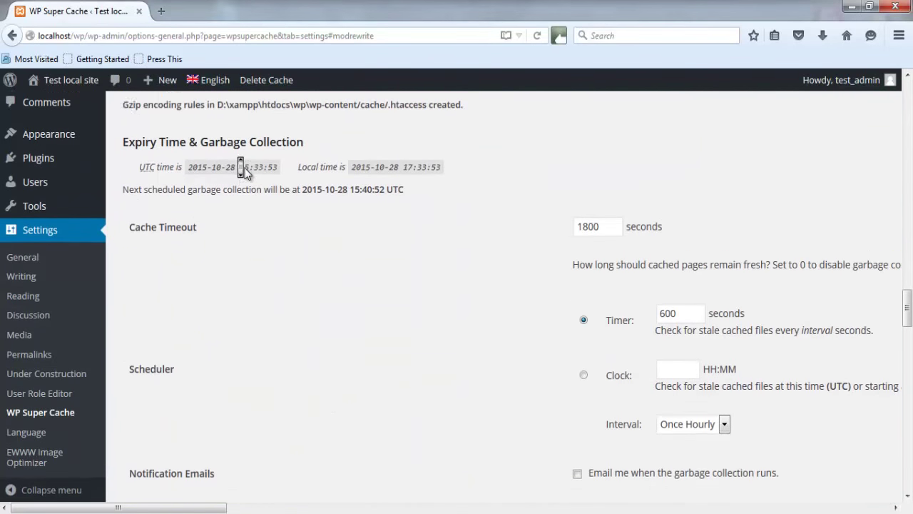
pyautogui.scroll(2, 245, 171)
pyautogui.scroll(15, 246, 174)
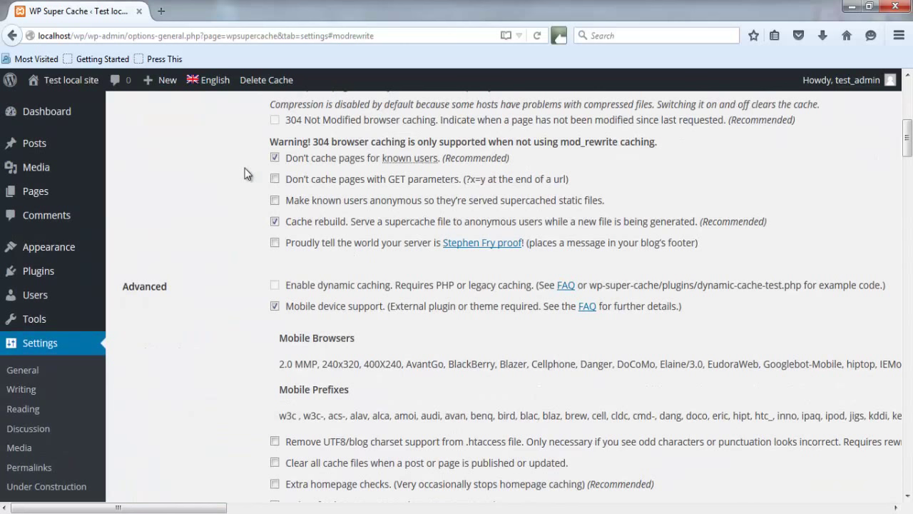
pyautogui.scroll(1, 245, 169)
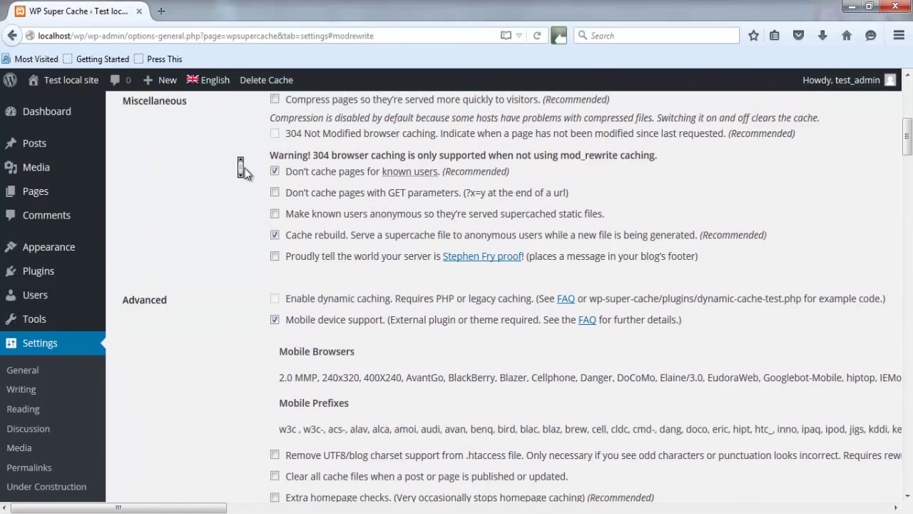
pyautogui.scroll(4, 242, 169)
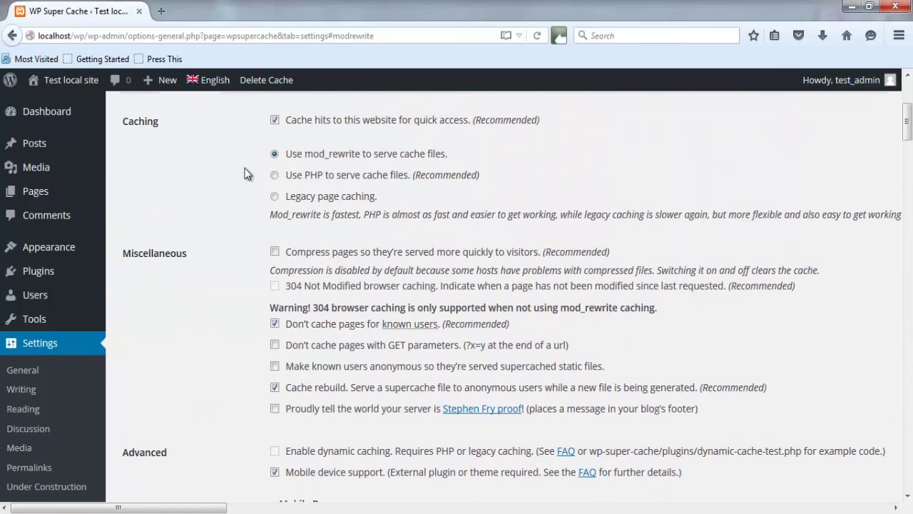
pyautogui.scroll(1, 245, 170)
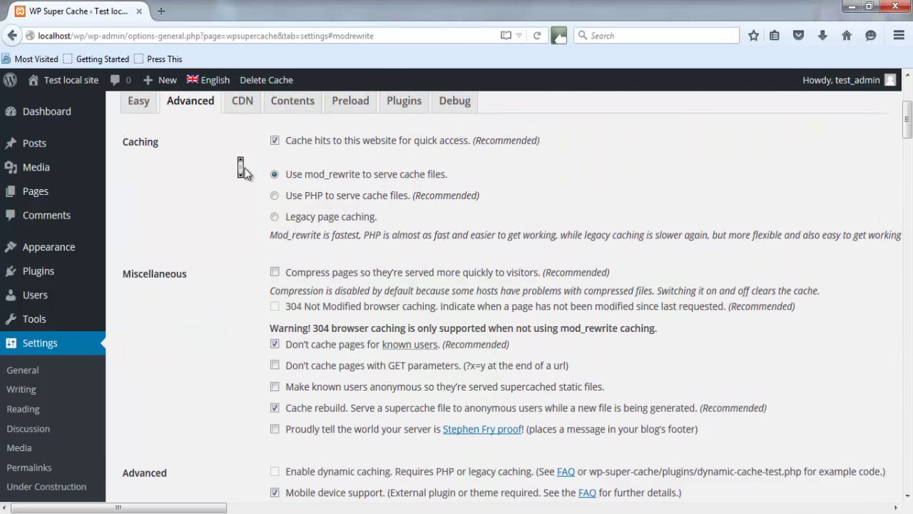
pyautogui.scroll(2, 245, 171)
pyautogui.scroll(-5, 245, 172)
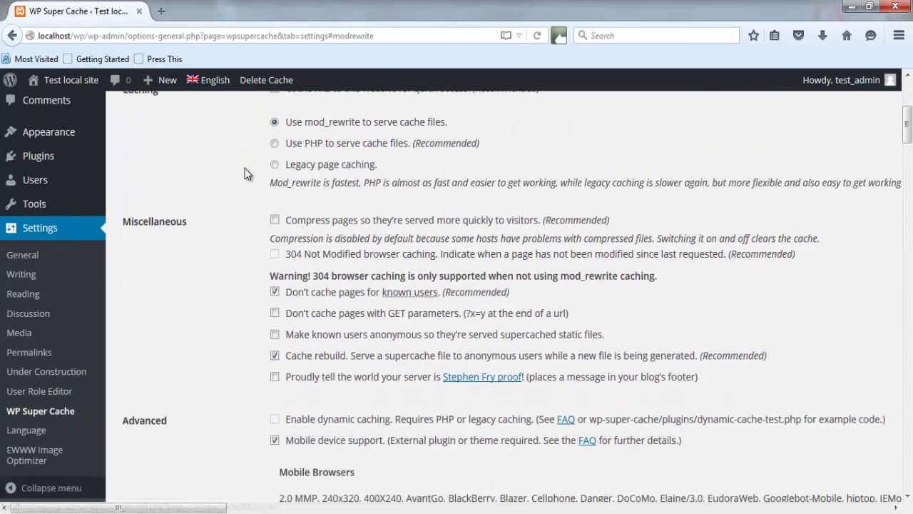
pyautogui.scroll(-5, 244, 171)
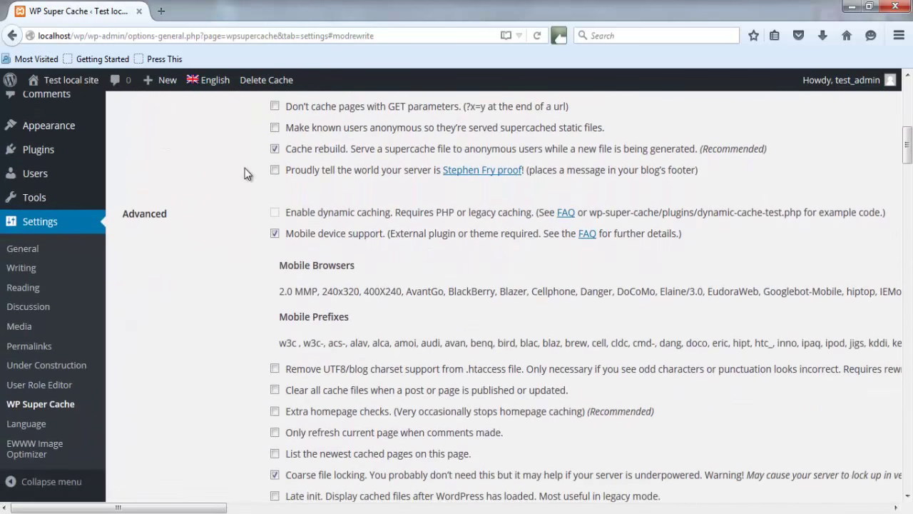